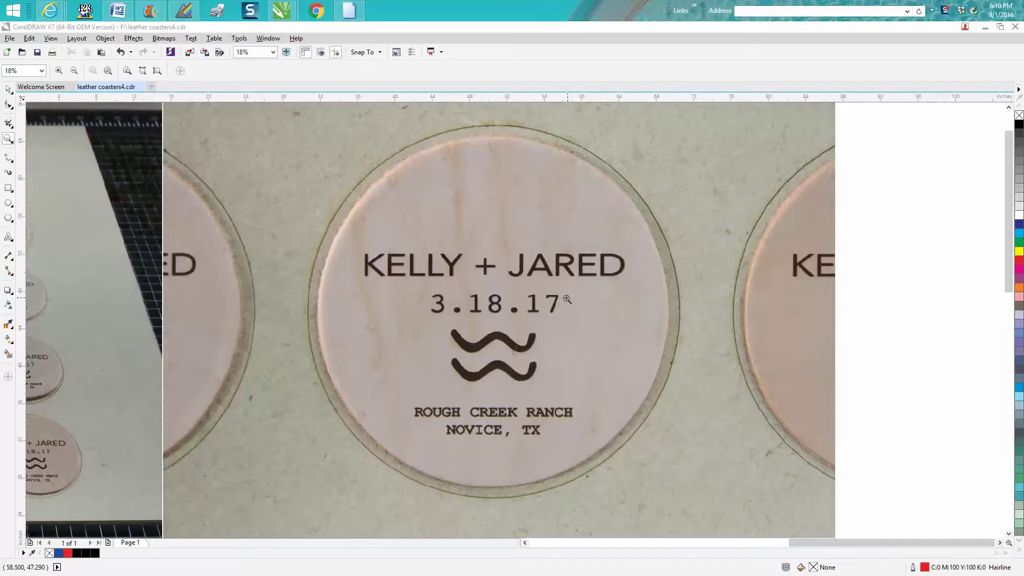
Zoom in on the close-up photo of the KELLY + JARED engraved coaster
scroll(566, 301, "up", 2)
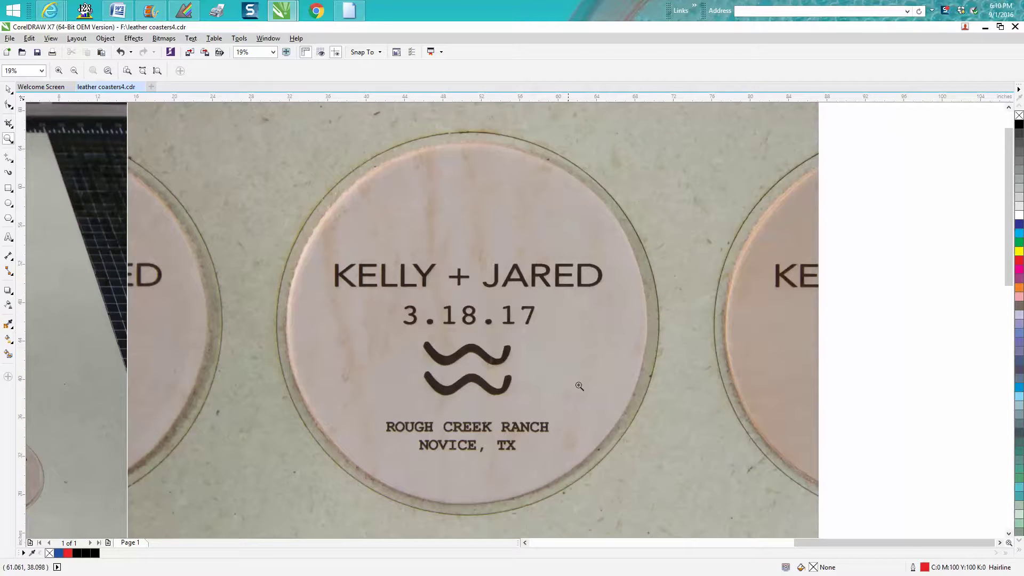
scroll(591, 326, "down", 4)
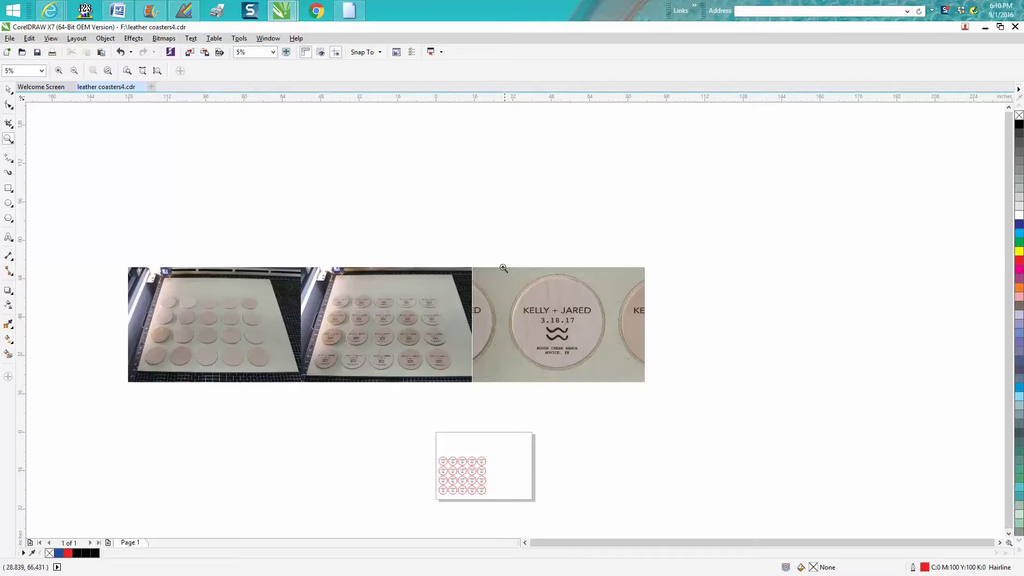
left_click_drag(503, 267, 633, 389)
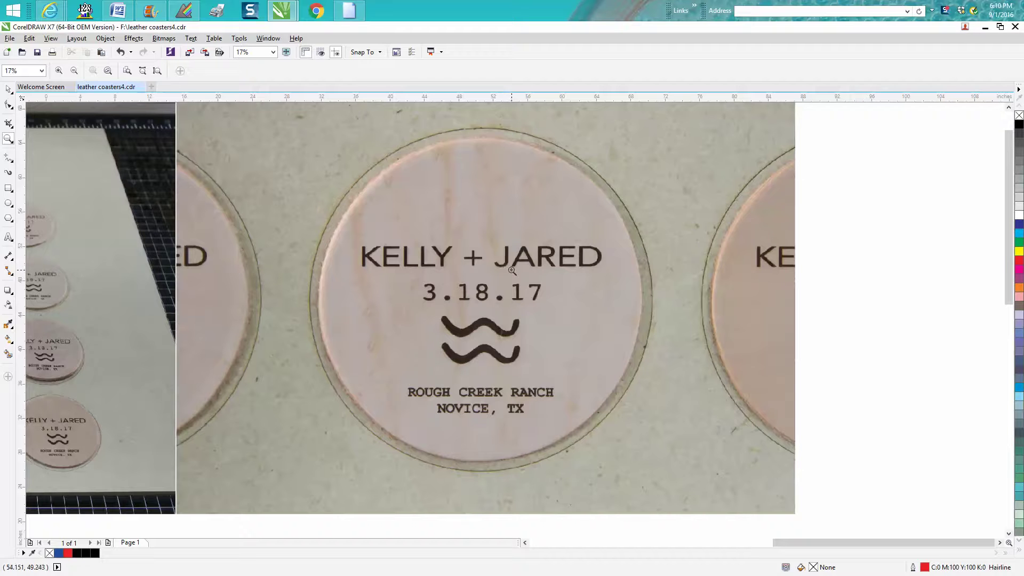
Inspect the engraved coasters on the laser bed, then zoom out to show all photos and the page
scroll(511, 271, "down", 3)
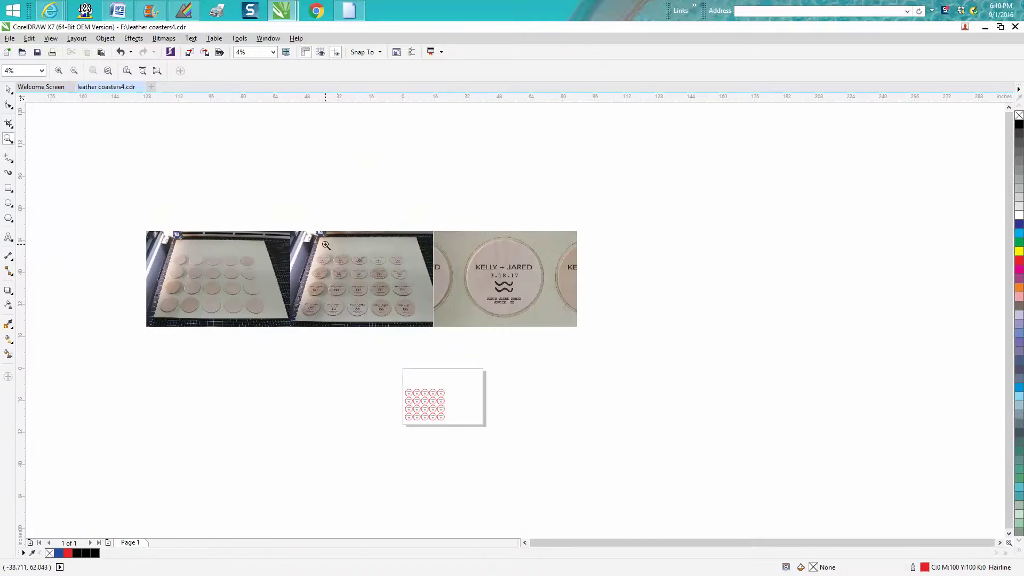
left_click_drag(321, 236, 471, 313)
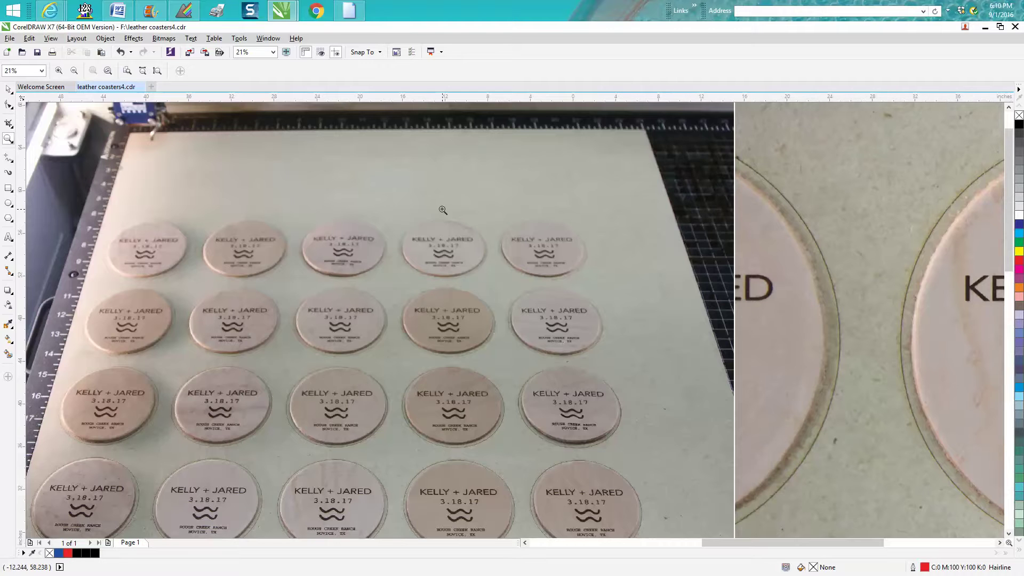
scroll(443, 210, "down", 4)
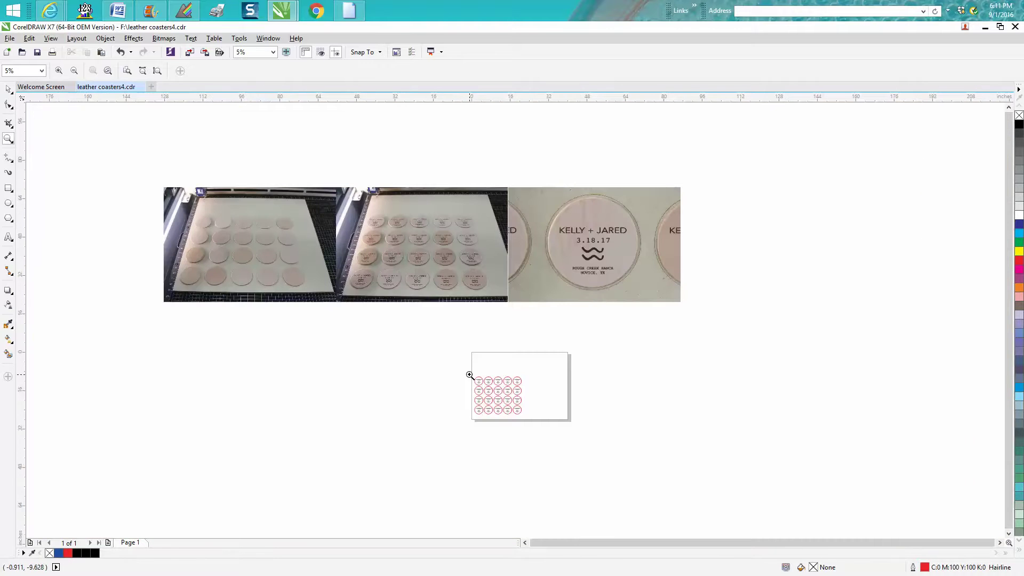
Zoom to the layout page, select the top-right, third-row and bottom-left coasters, then deselect
left_click_drag(469, 374, 597, 429)
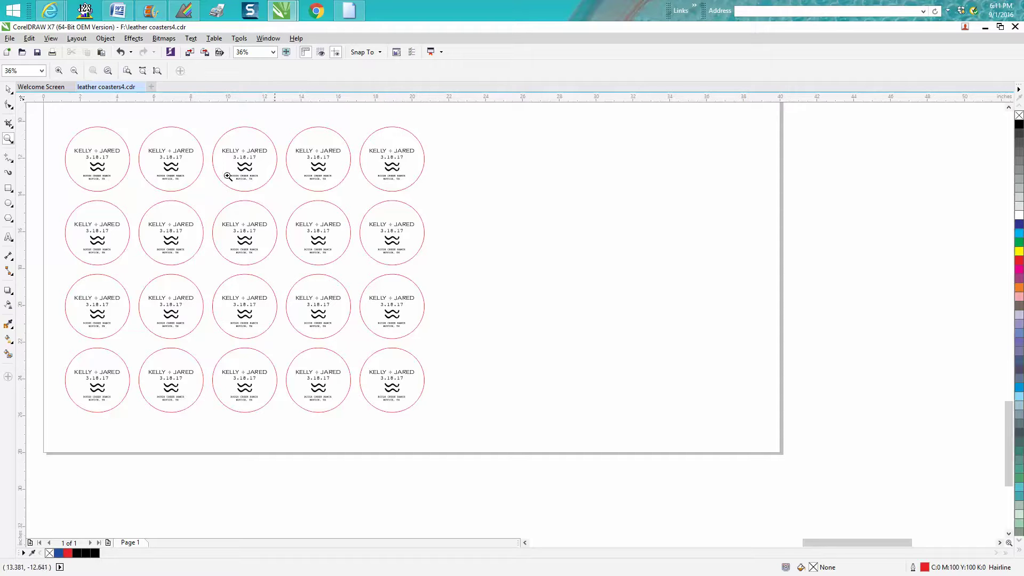
left_click(8, 89)
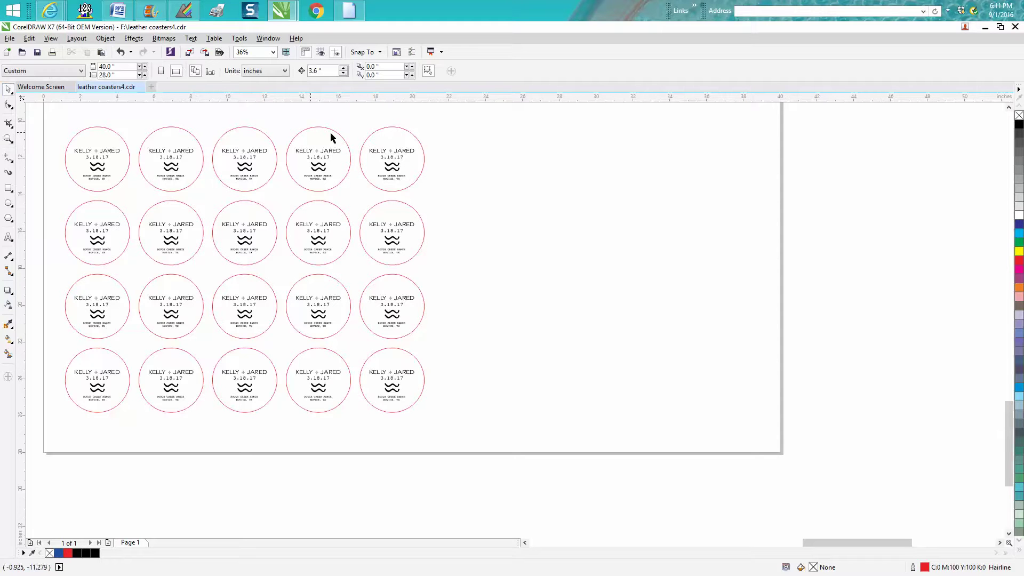
left_click(372, 139)
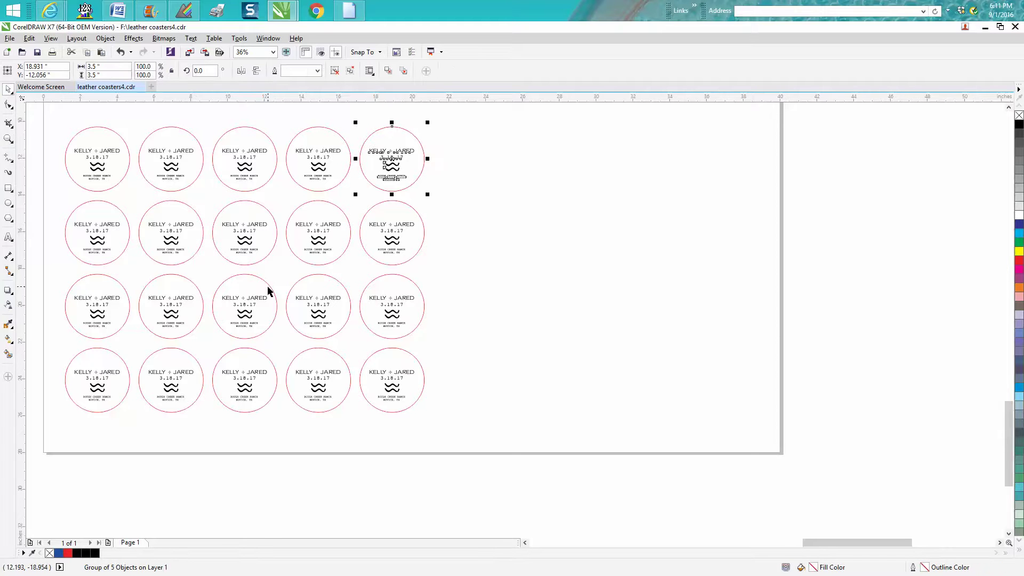
left_click(268, 290, "shift")
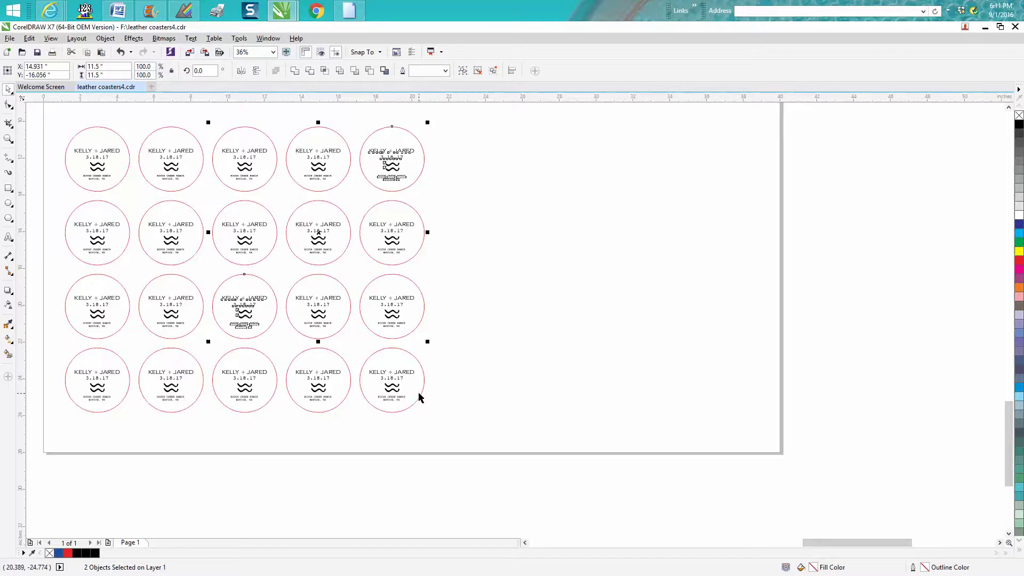
left_click(127, 396, "shift")
left_click(558, 358)
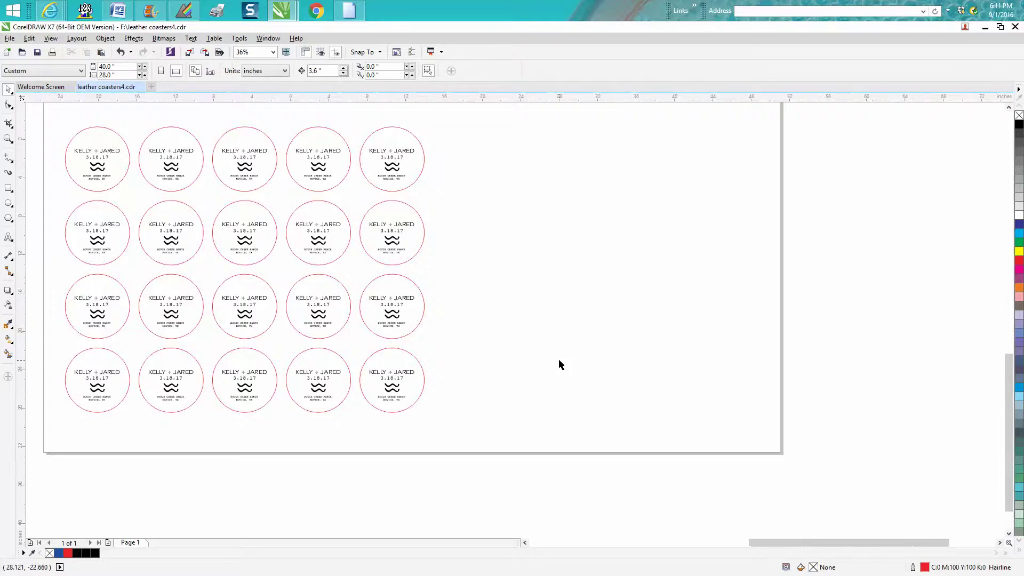
scroll(559, 365, "down", 4)
scroll(559, 364, "down", 2)
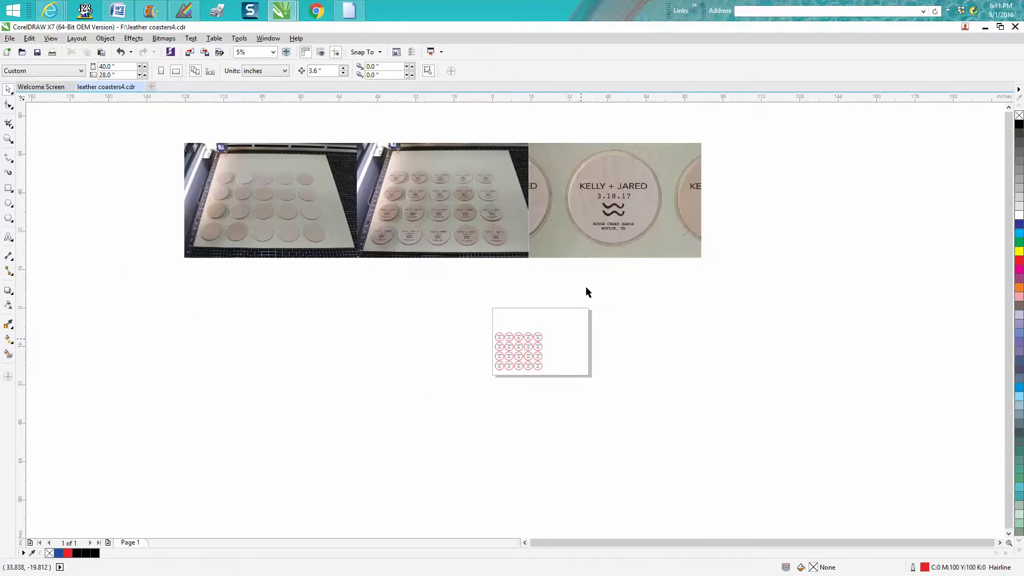
left_click(11, 140)
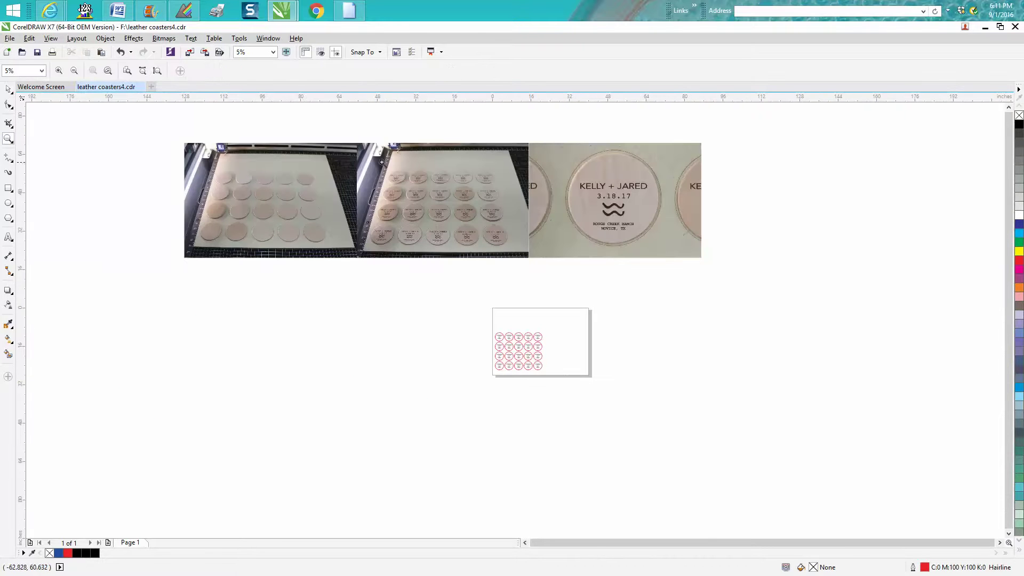
left_click_drag(764, 279, 520, 146)
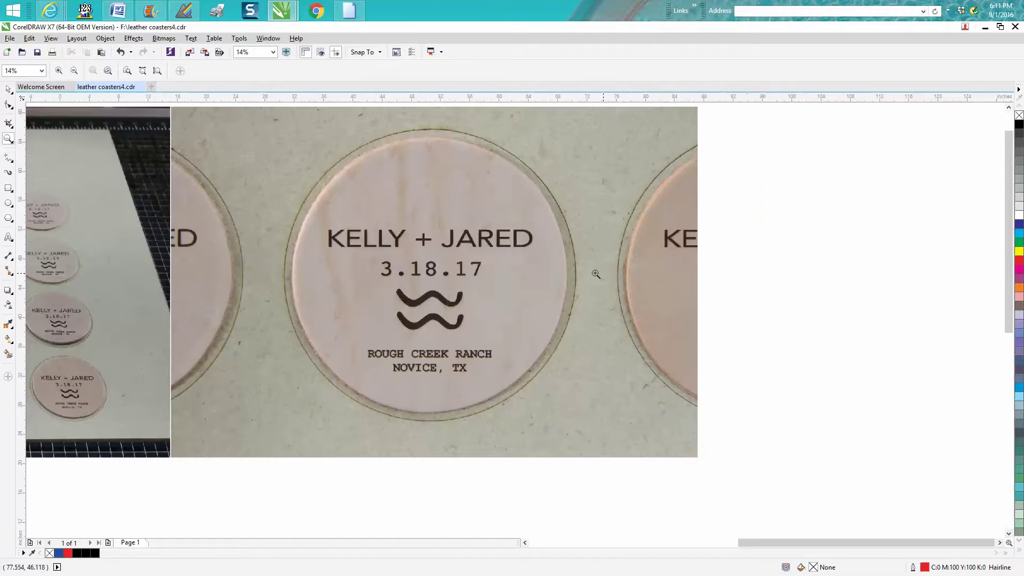
right_click(491, 269)
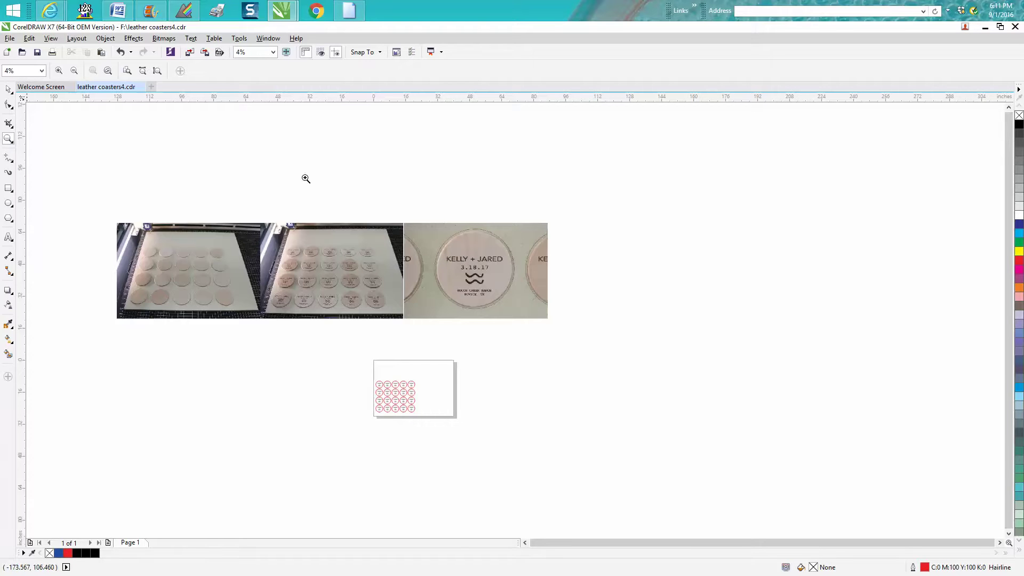
left_click_drag(384, 201, 589, 332)
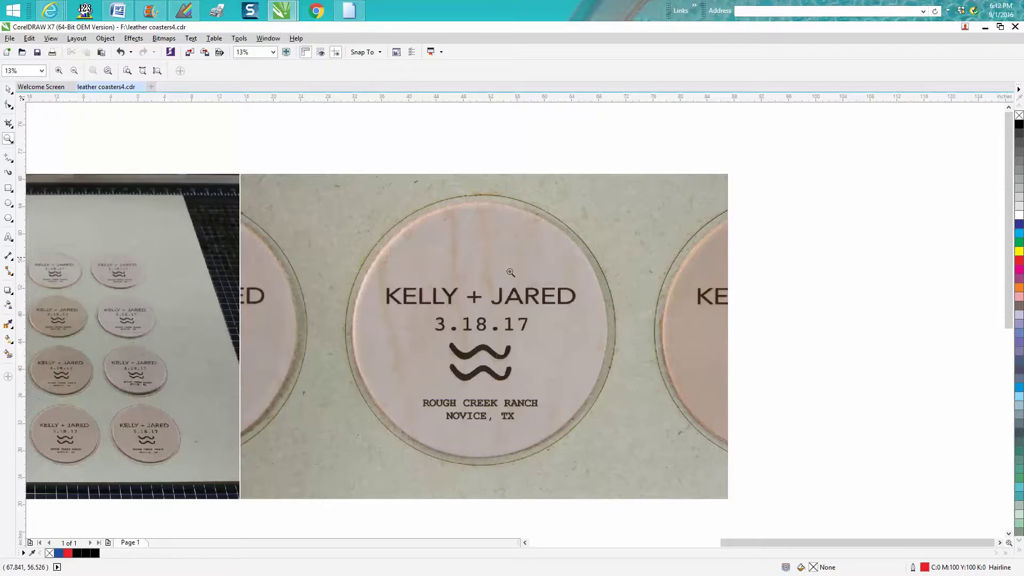
right_click(331, 347)
right_click(389, 345)
left_click_drag(307, 435, 394, 458)
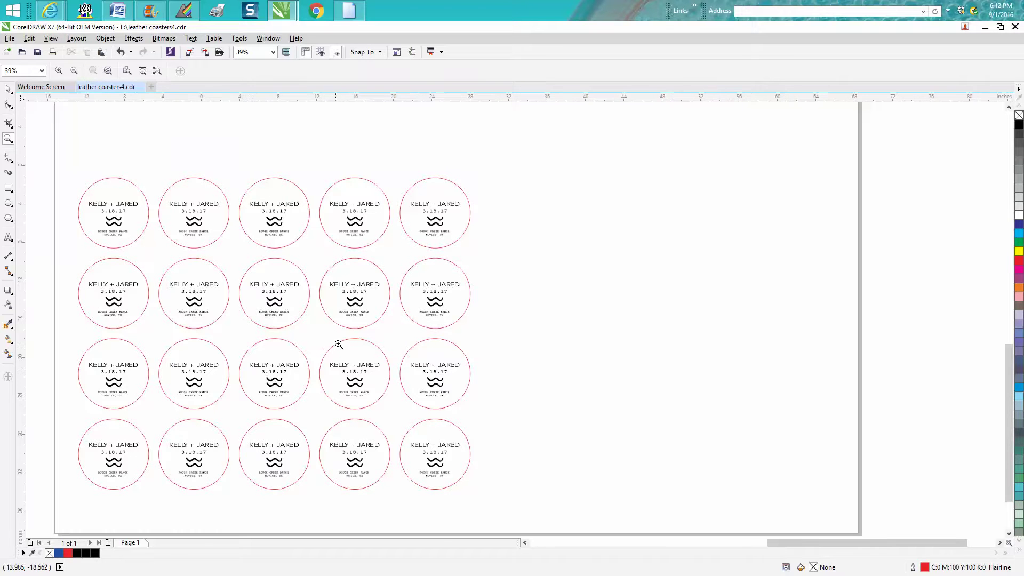
scroll(336, 343, "down", 1)
scroll(344, 321, "down", 2)
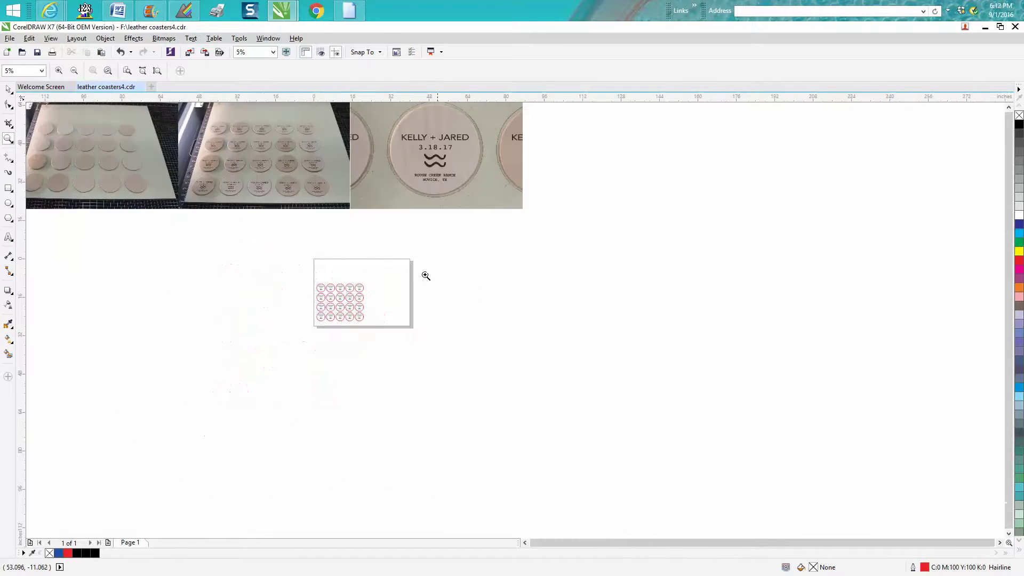
scroll(45, 127, "up", 3)
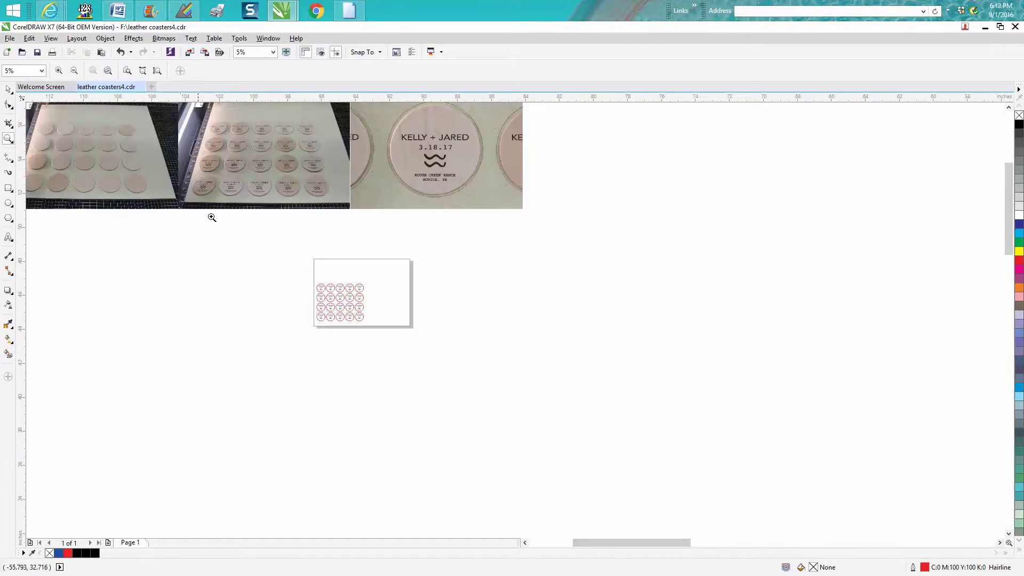
scroll(384, 287, "down", 1)
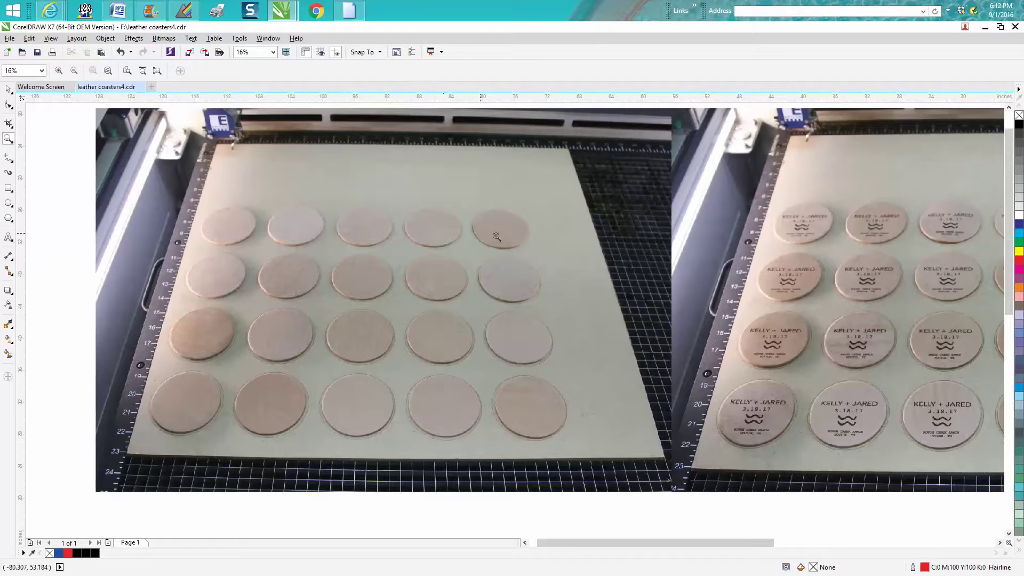
left_click_drag(704, 368, 894, 461)
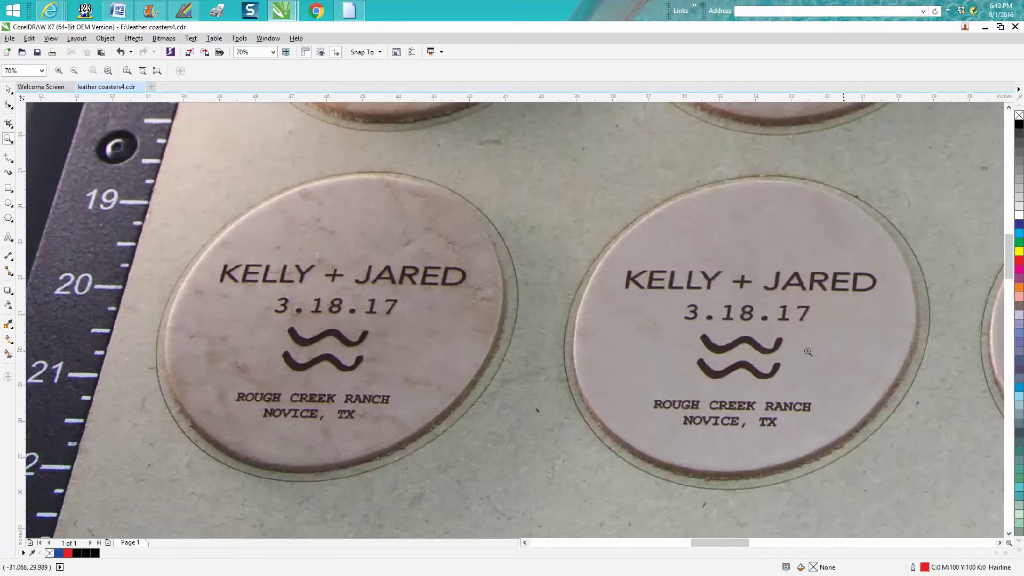
scroll(581, 334, "down", 2)
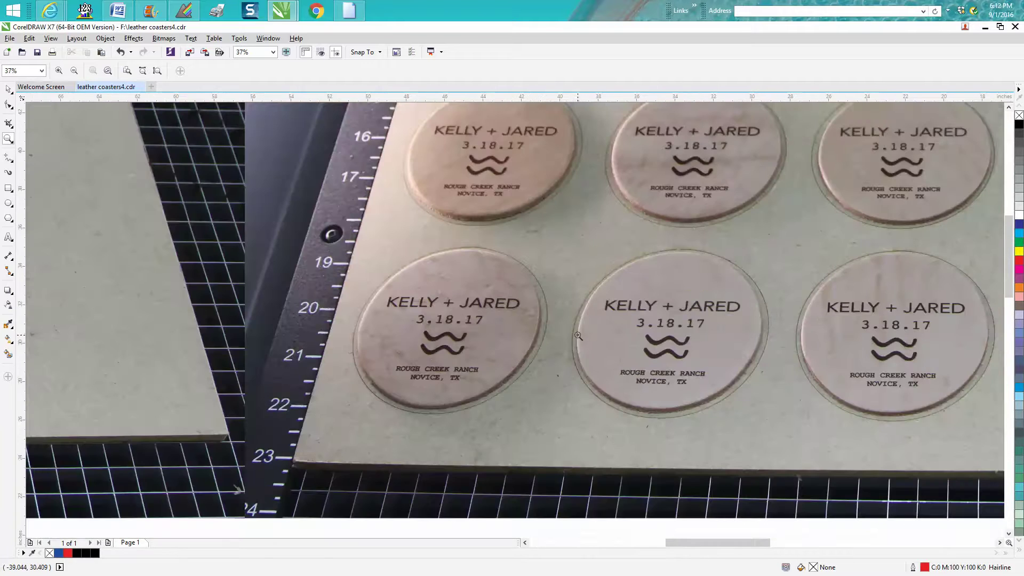
scroll(578, 336, "down", 4)
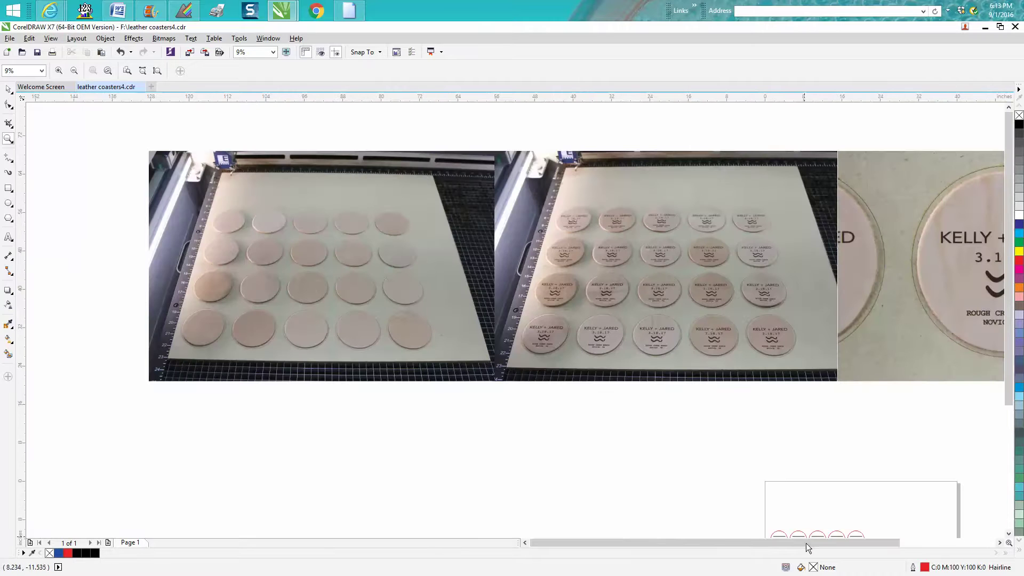
left_click_drag(805, 543, 857, 538)
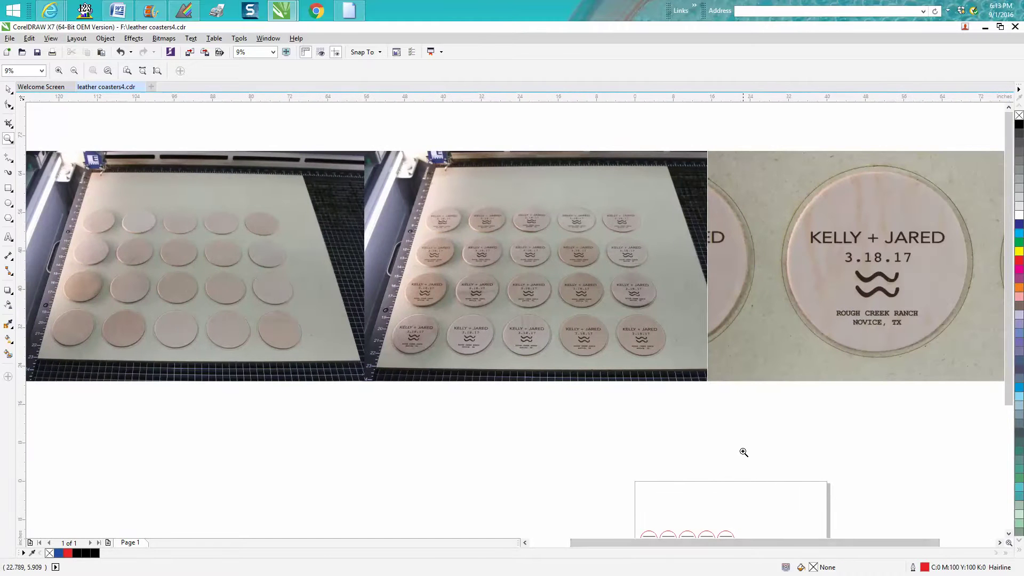
scroll(742, 452, "down", 1)
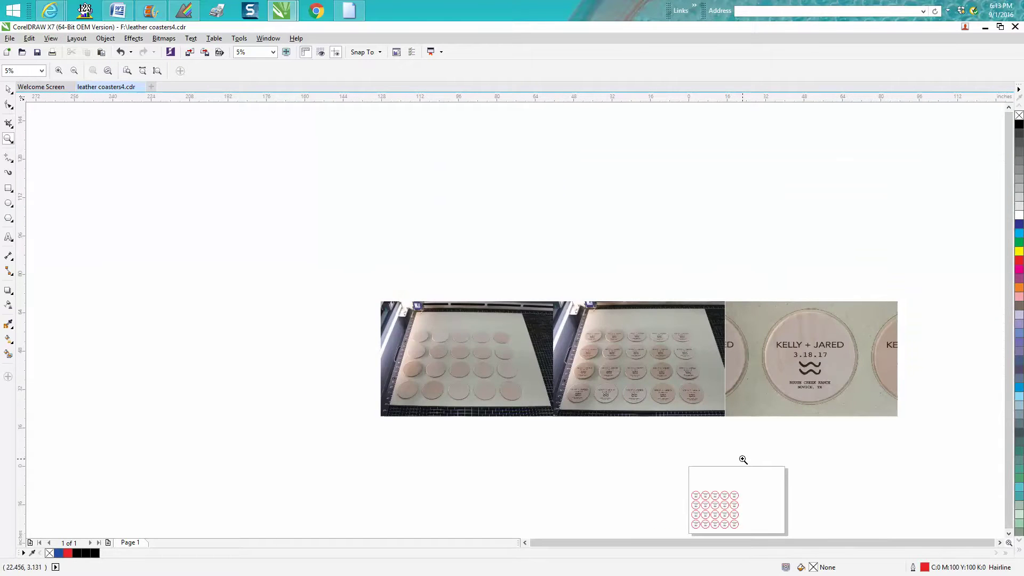
left_click_drag(689, 481, 758, 529)
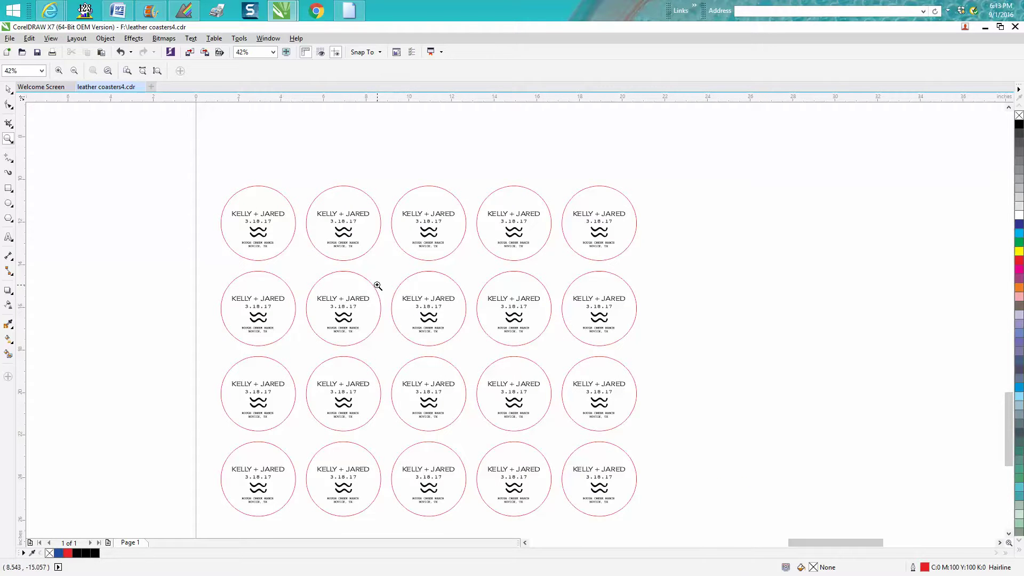
scroll(378, 286, "down", 1)
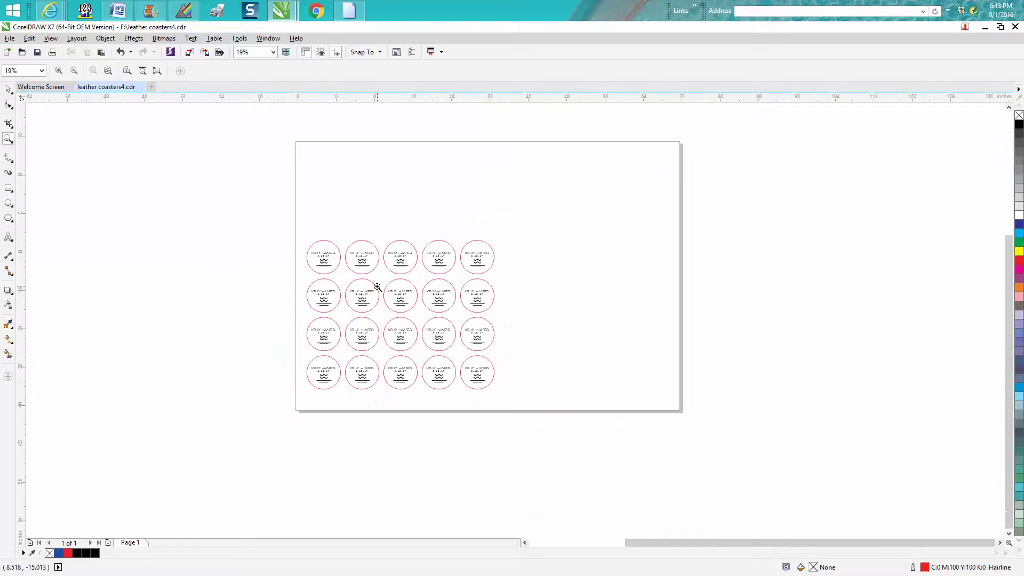
scroll(378, 285, "down", 1)
scroll(258, 267, "down", 1)
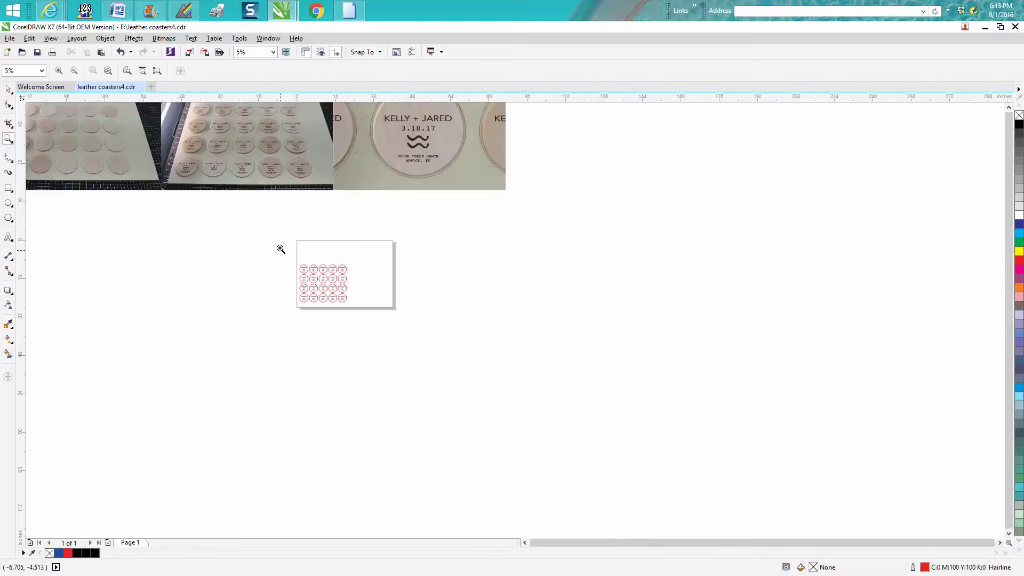
left_click_drag(284, 240, 416, 308)
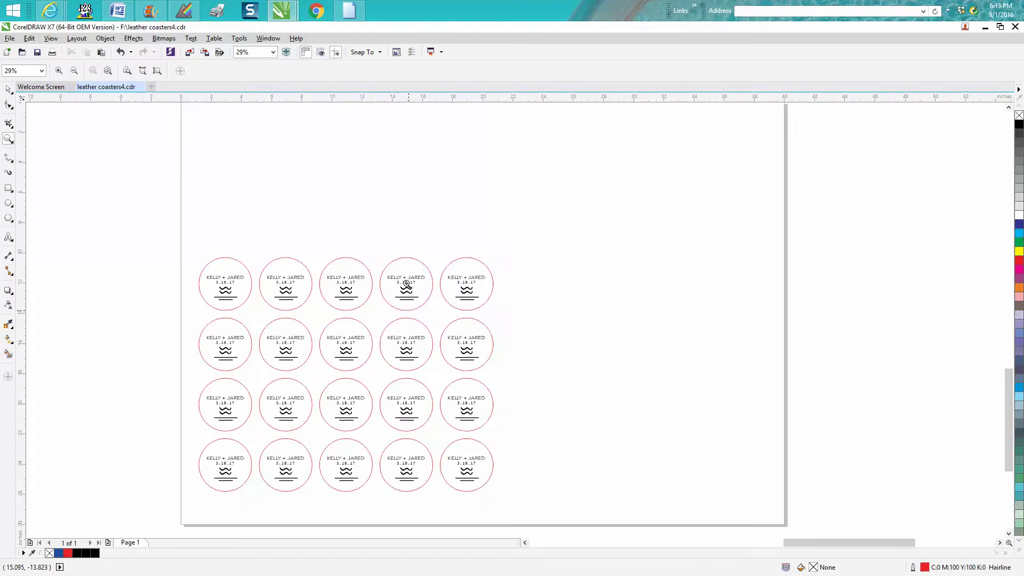
scroll(355, 197, "down", 1)
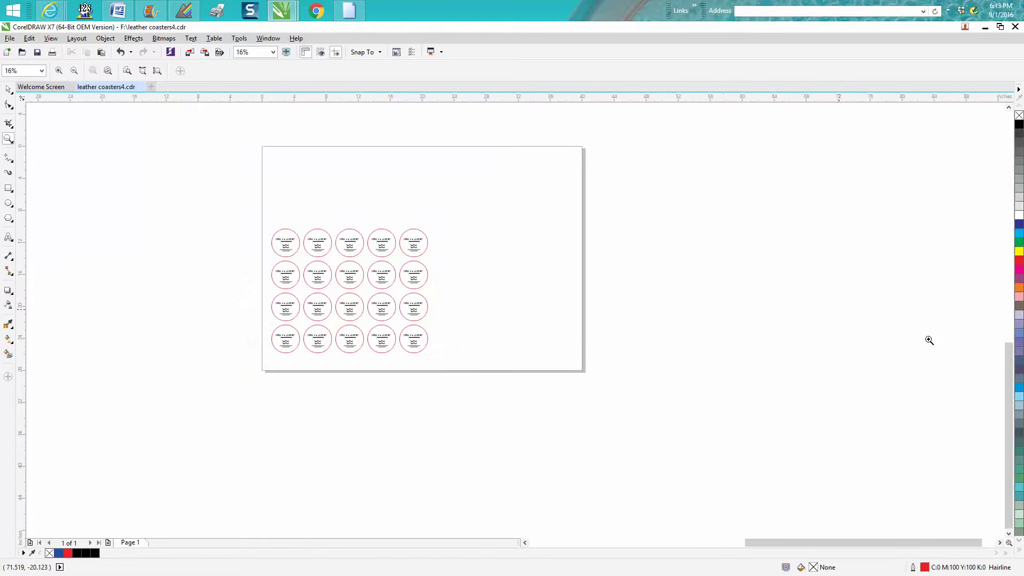
left_click_drag(1010, 389, 994, 325)
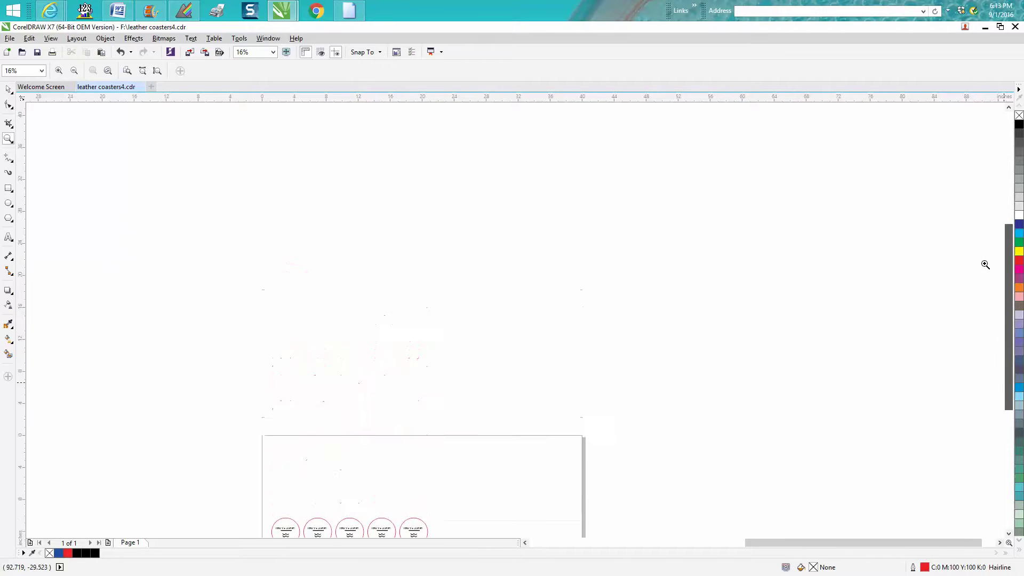
right_click(917, 273)
right_click(919, 280)
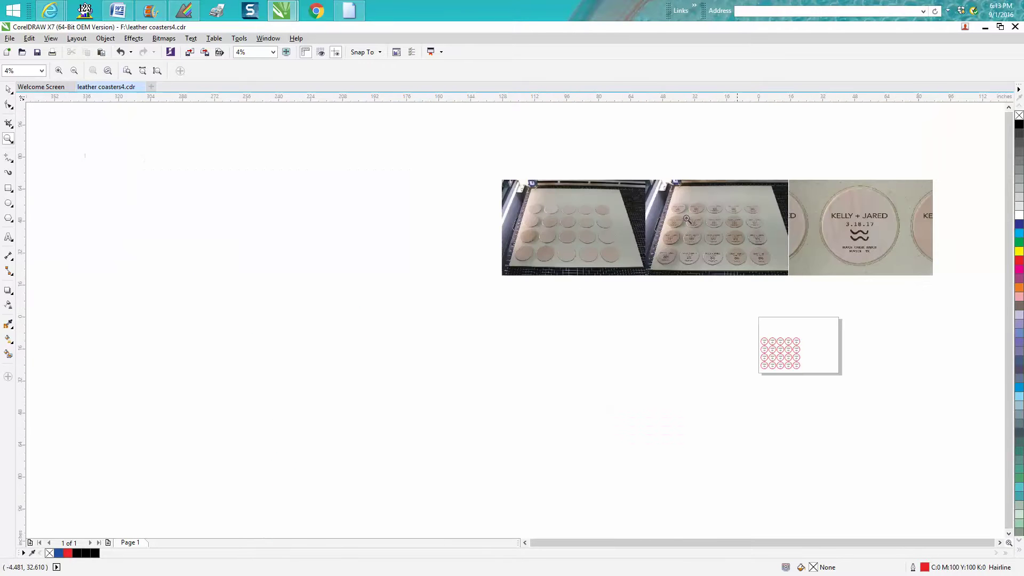
left_click_drag(647, 180, 799, 286)
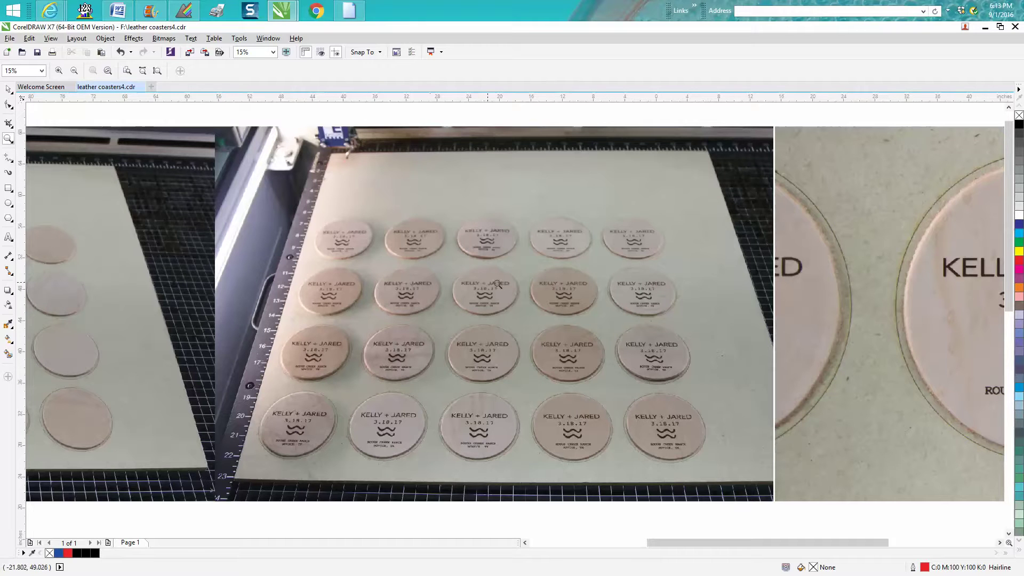
left_click_drag(685, 543, 771, 543)
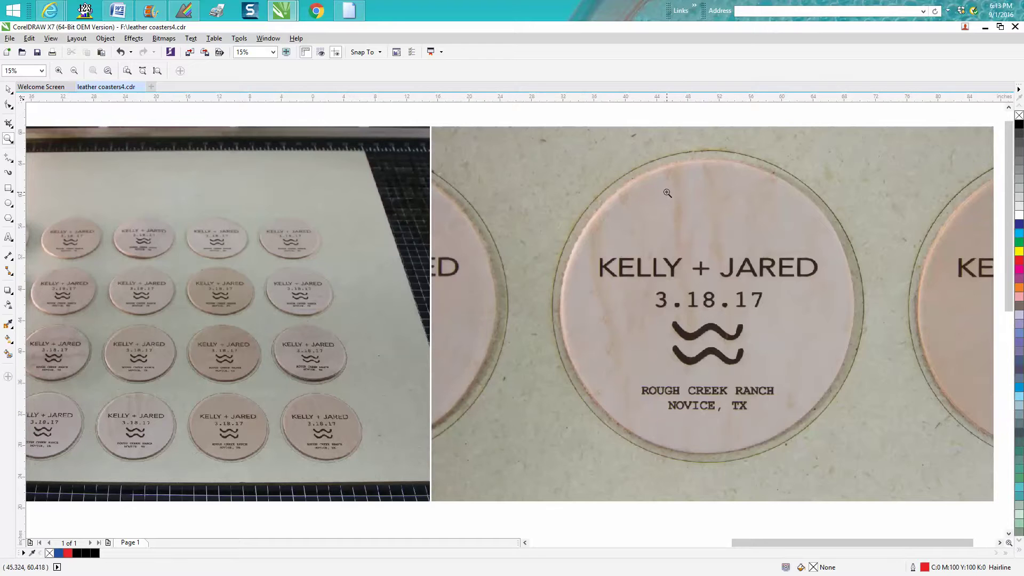
right_click(426, 330)
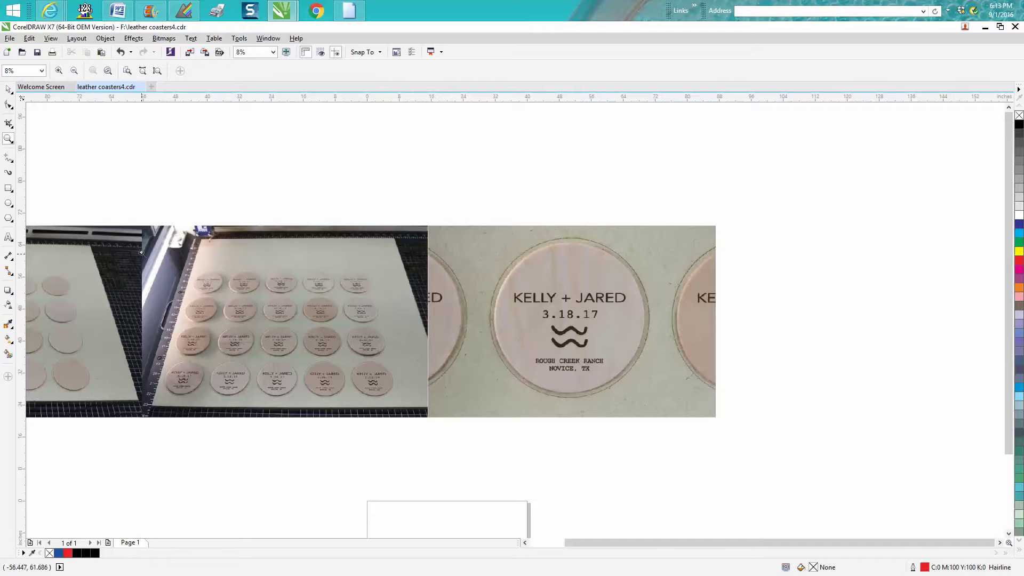
left_click_drag(142, 224, 441, 422)
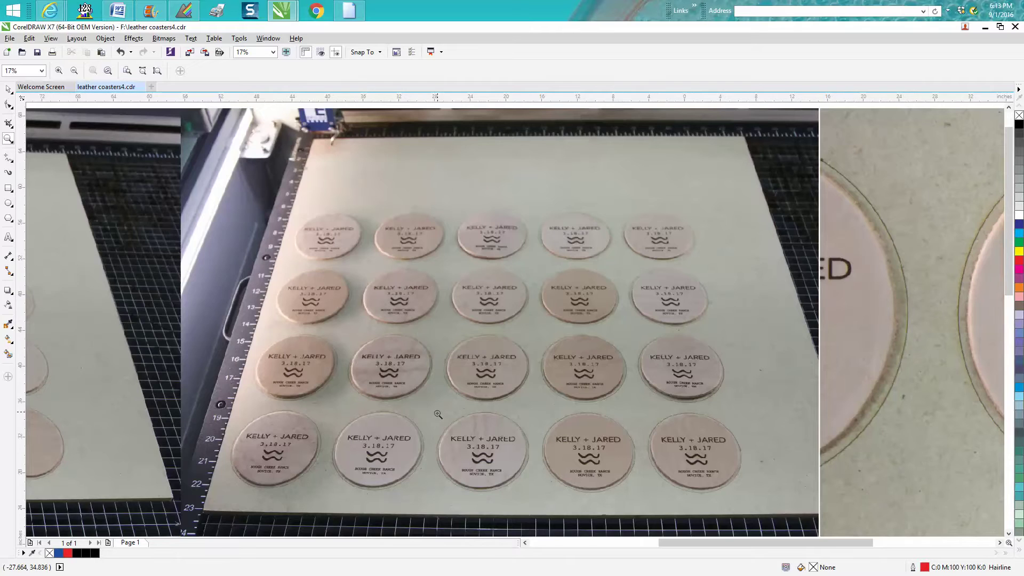
scroll(438, 413, "down", 3)
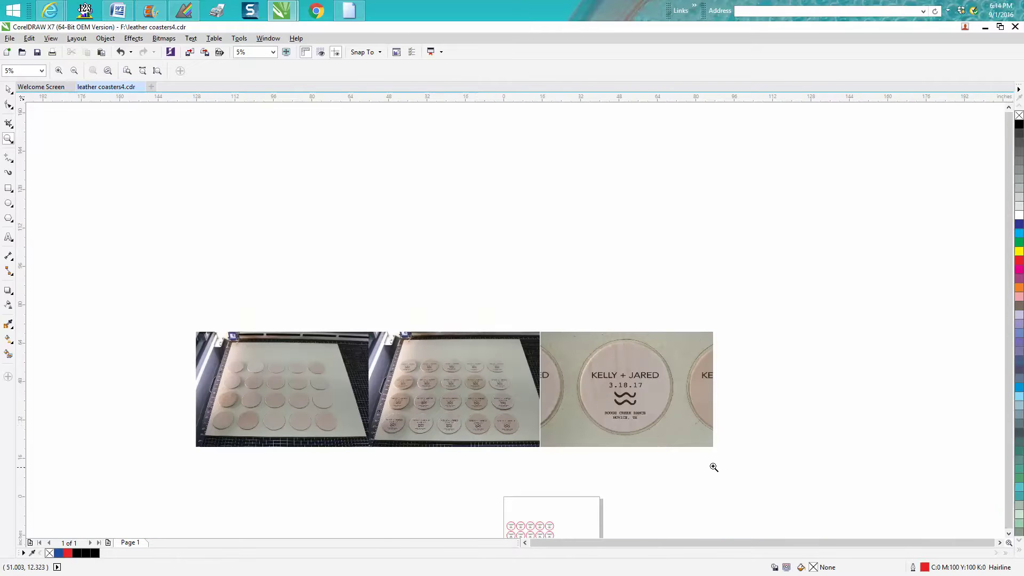
right_click(713, 467)
left_click_drag(606, 478, 697, 519)
scroll(63, 222, "down", 1)
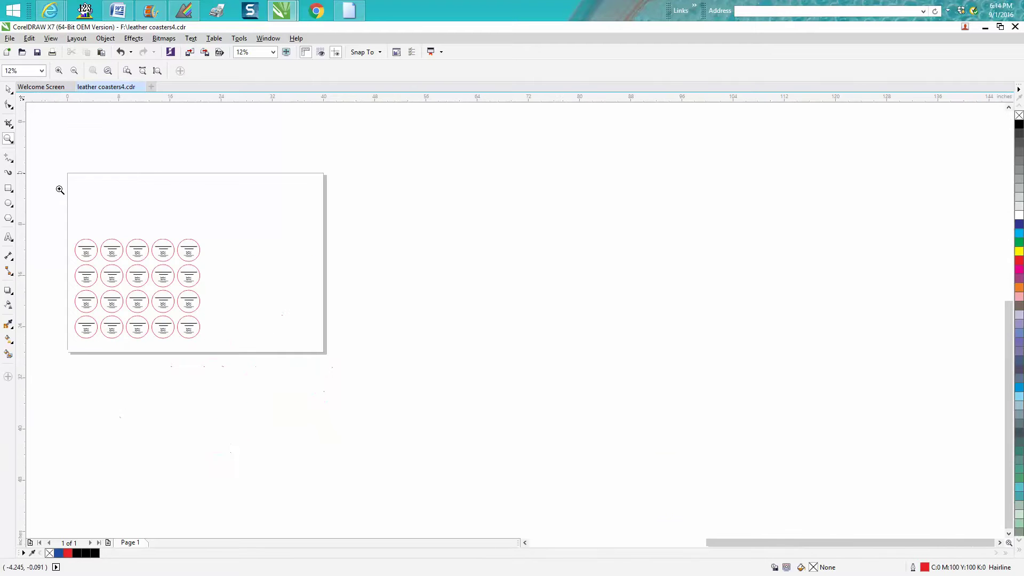
double_click(524, 543)
left_click(526, 542)
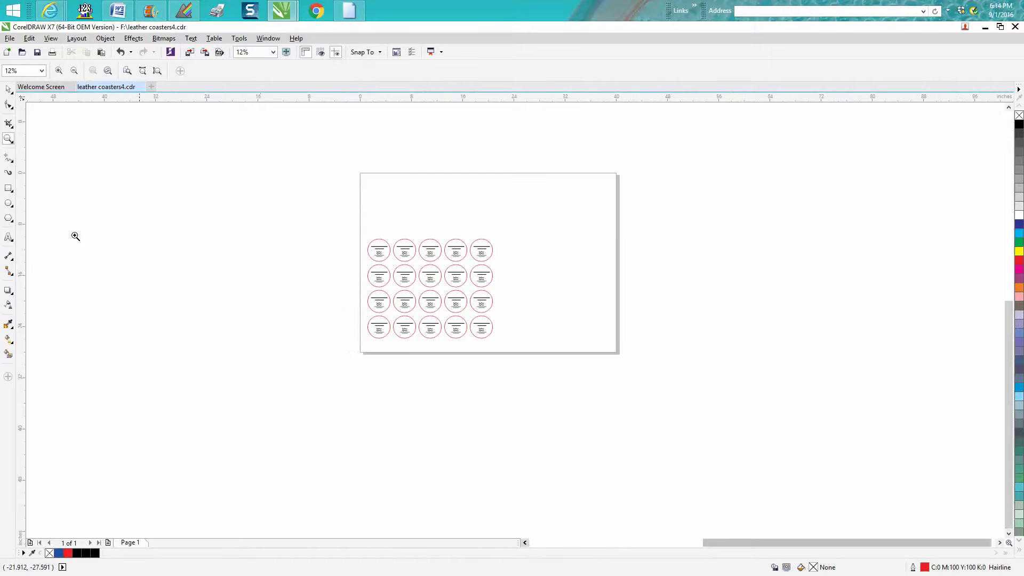
left_click(8, 90)
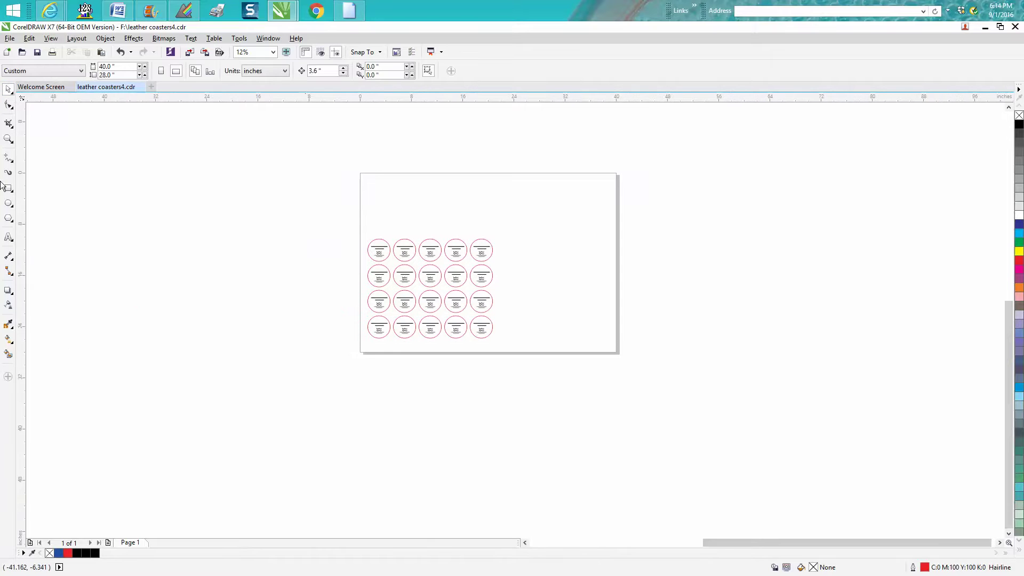
left_click(7, 140)
left_click_drag(321, 223, 521, 353)
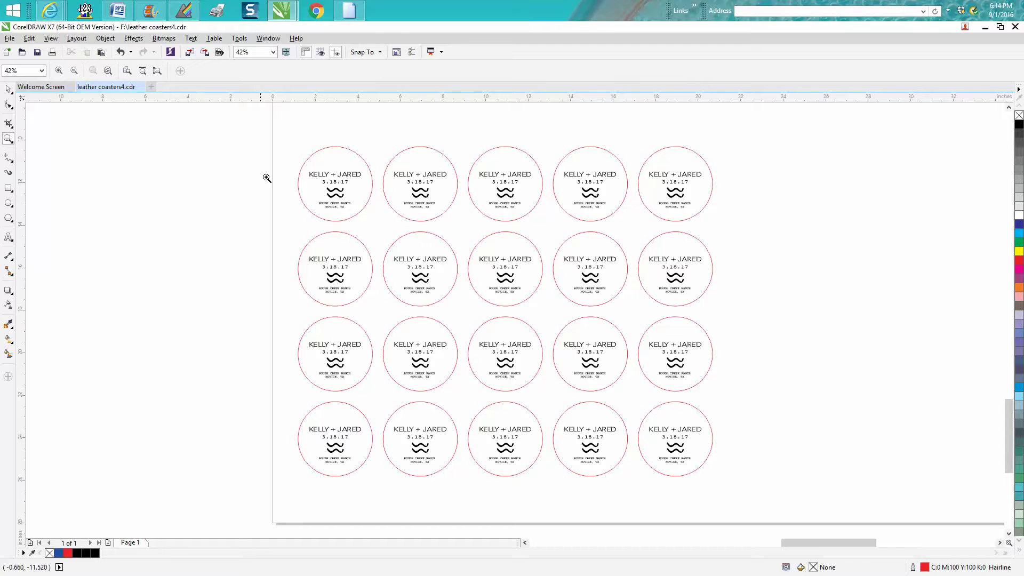
scroll(291, 187, "down", 6)
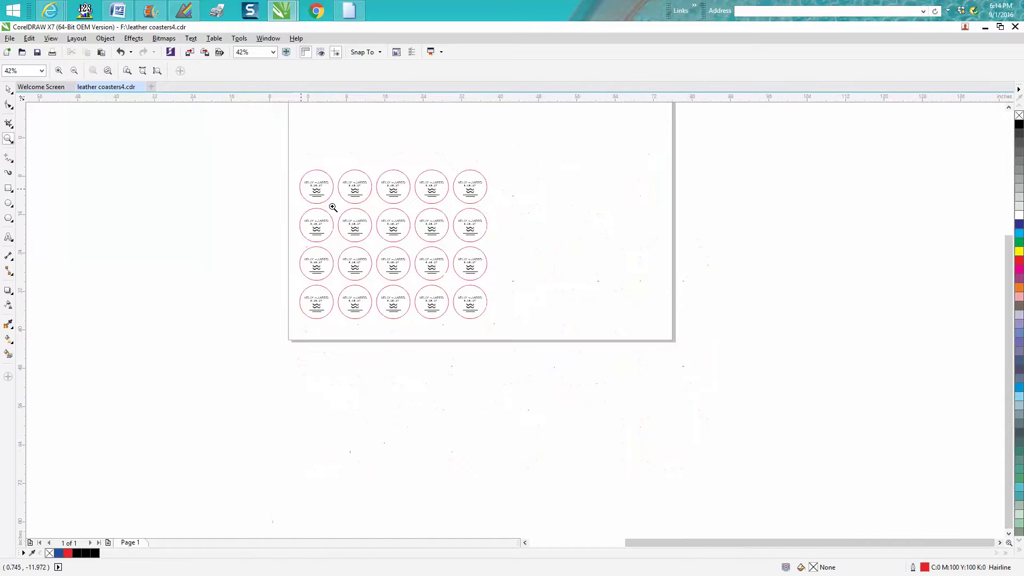
left_click_drag(422, 122, 463, 163)
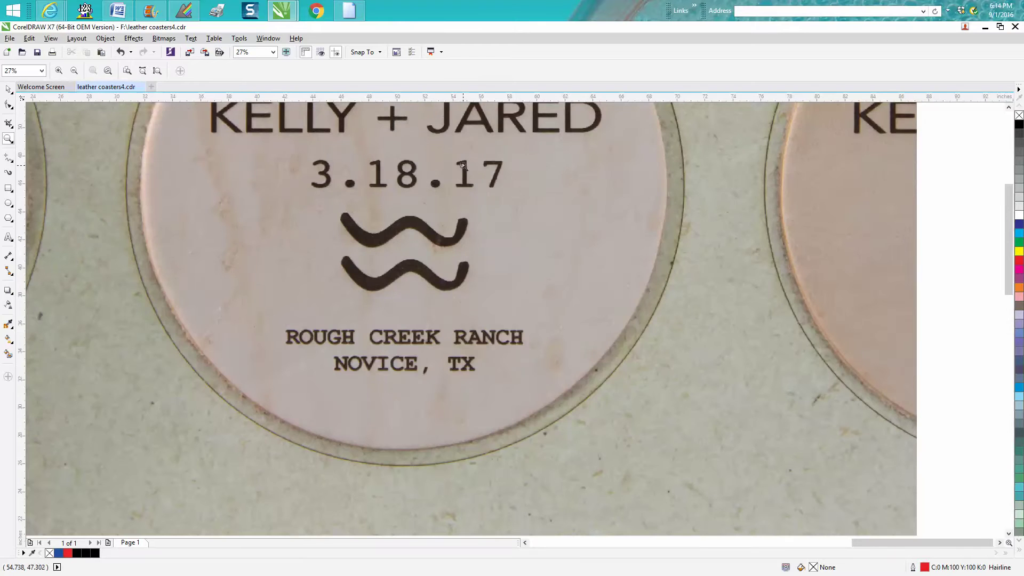
scroll(463, 164, "down", 5)
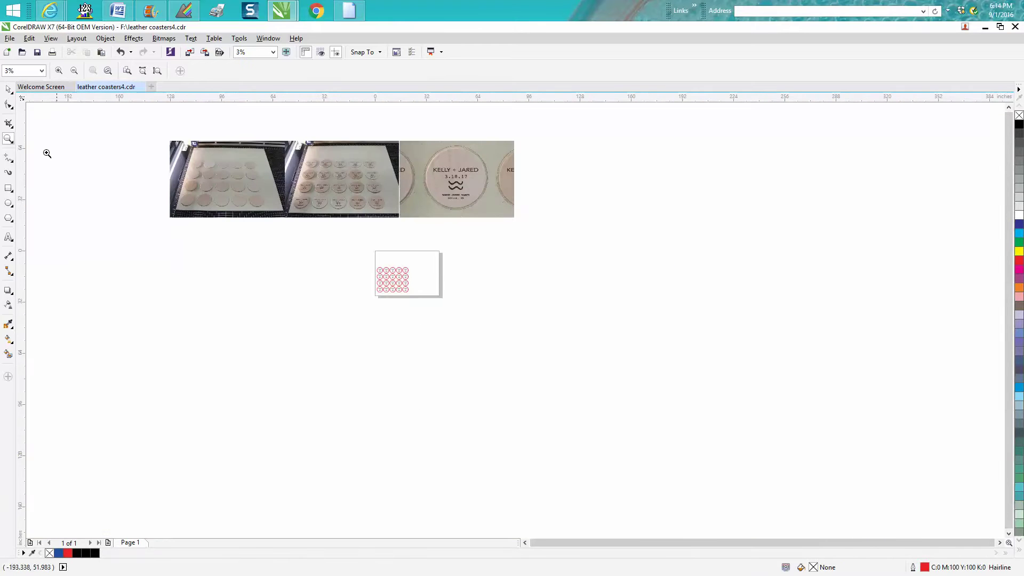
left_click_drag(347, 242, 454, 296)
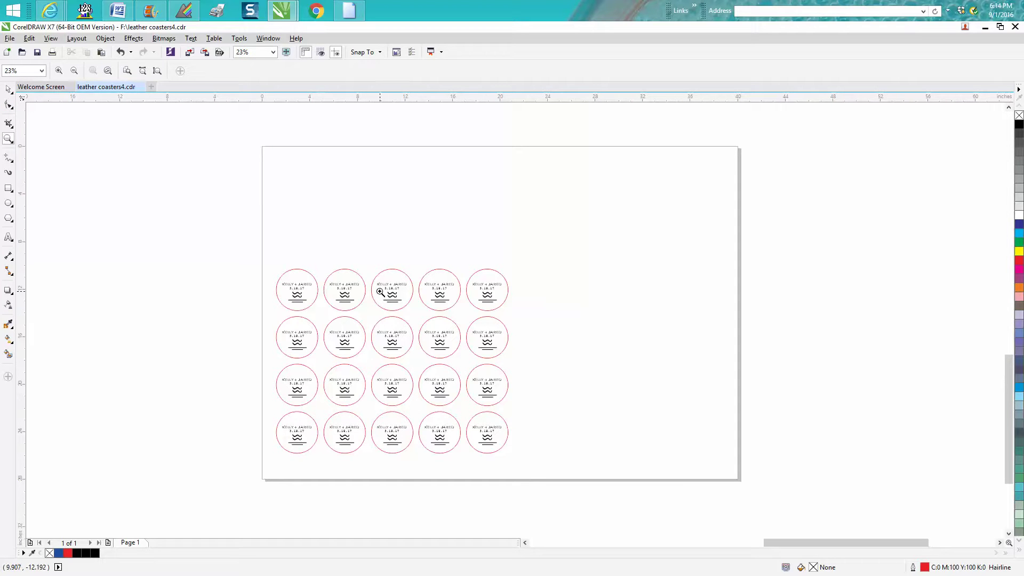
Move the top-left coaster above the grid and duplicate it beside itself with Ctrl+D
left_click(7, 90)
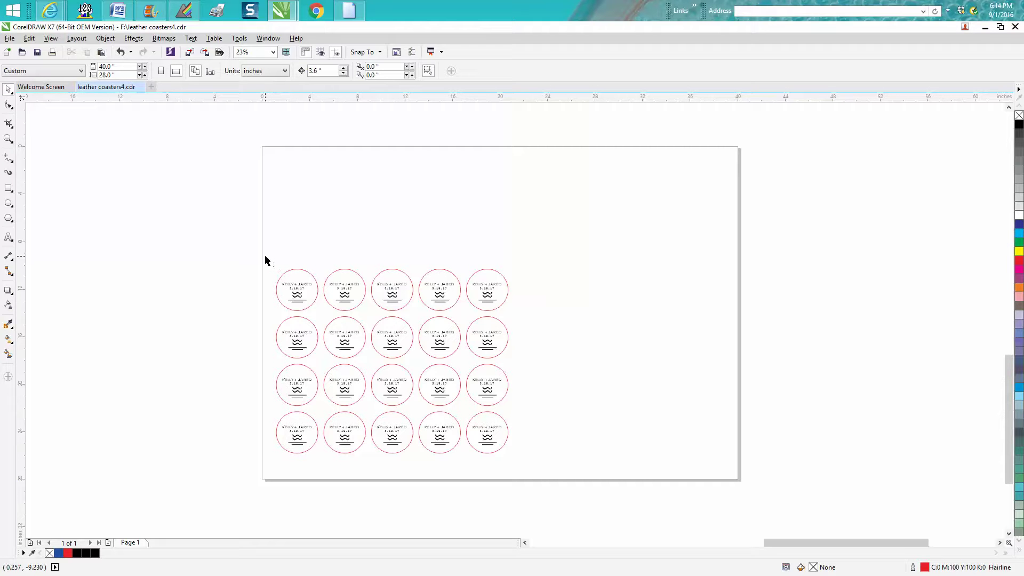
left_click_drag(267, 258, 287, 238)
left_click(252, 117)
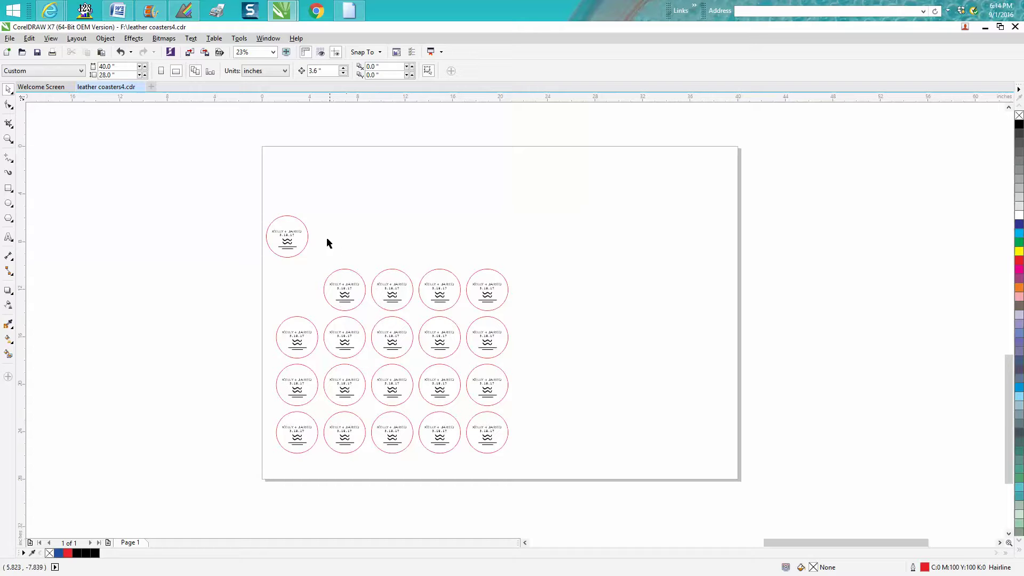
left_click(287, 239)
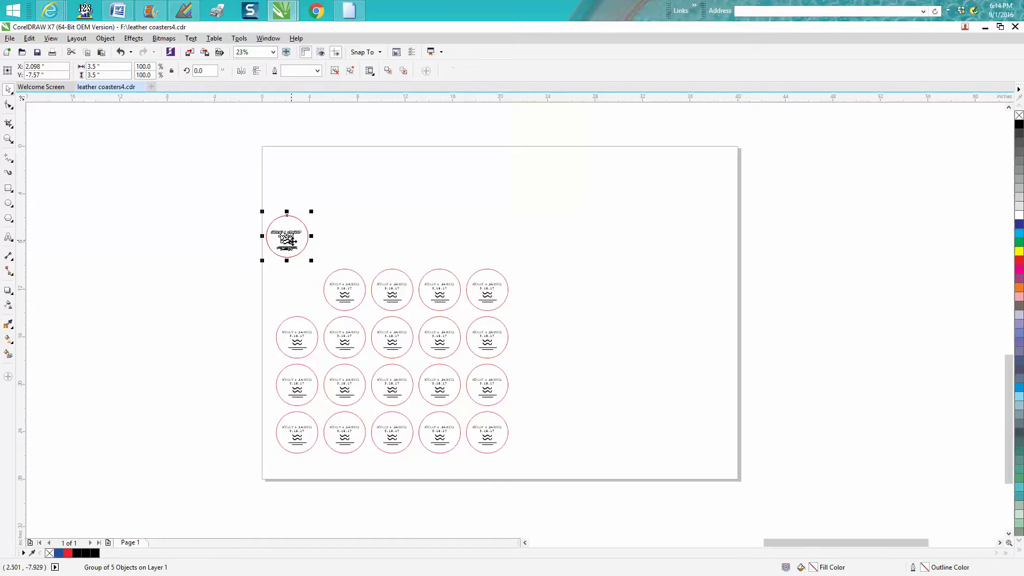
key("ctrl+d")
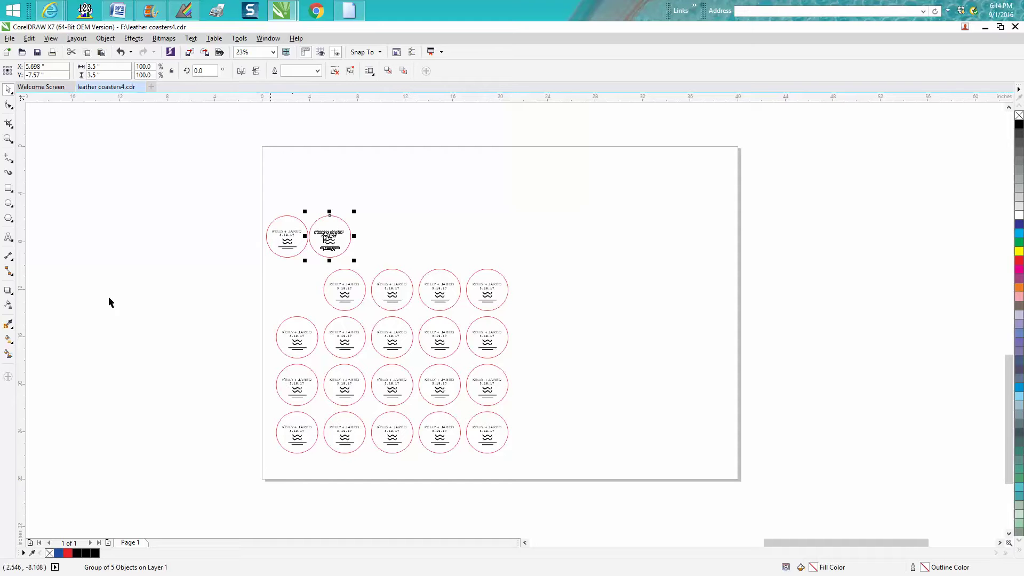
Zoom in on the two top coasters and open the dimension tool flyout
left_click(8, 138)
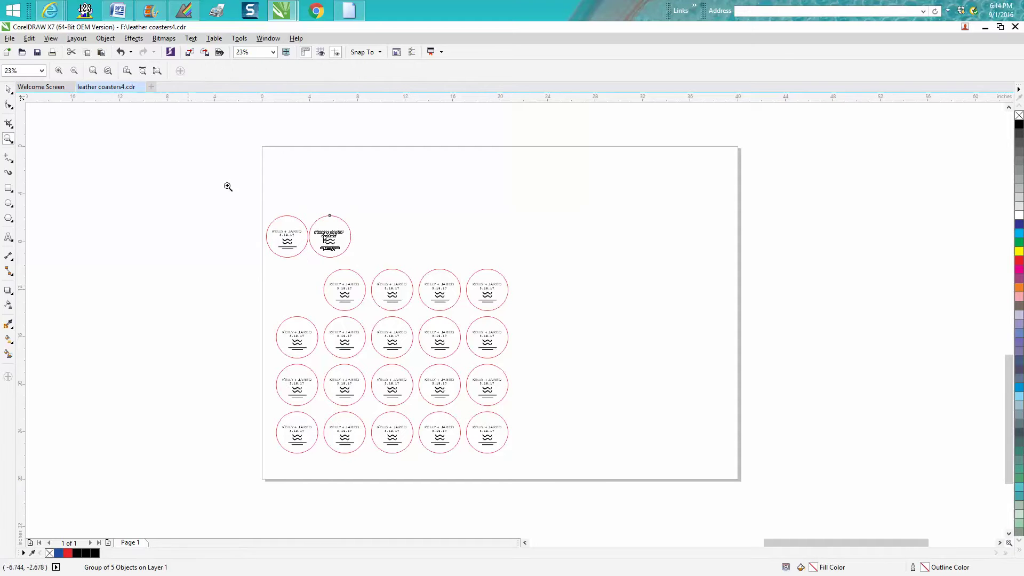
left_click_drag(291, 209, 382, 258)
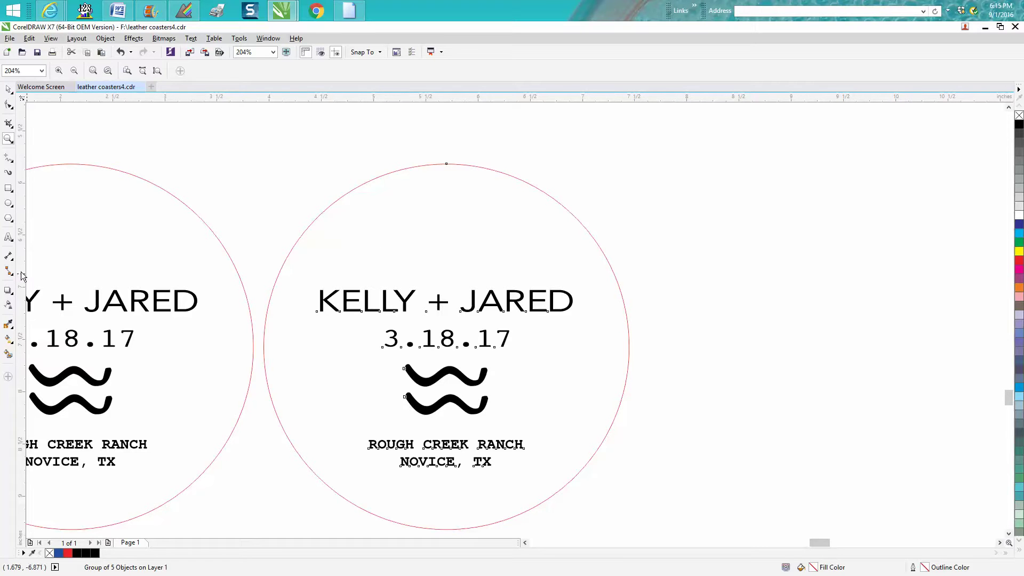
left_click(11, 258)
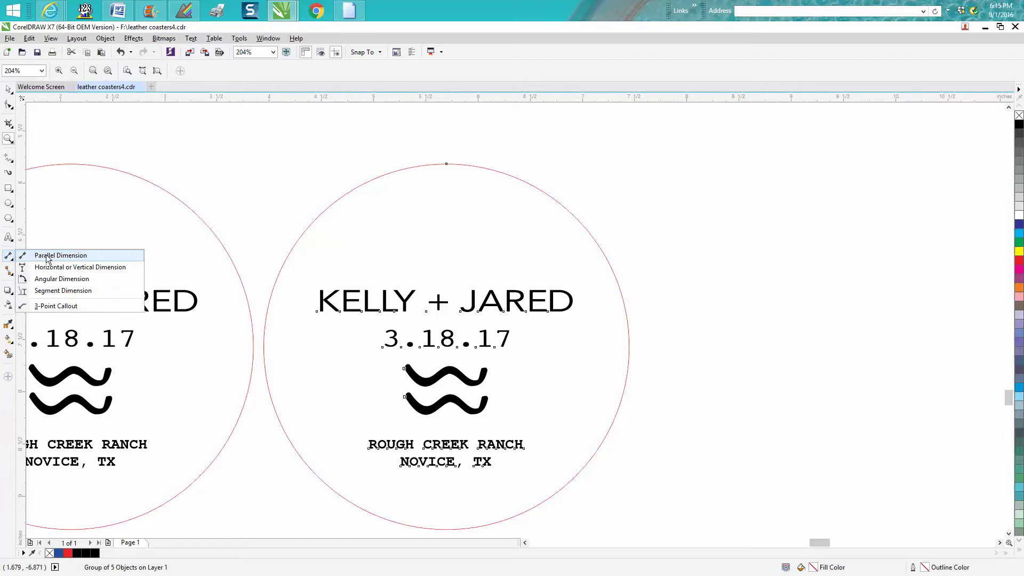
Add a 2.81" parallel dimension between the wave nodes of the top two coasters
left_click(50, 258)
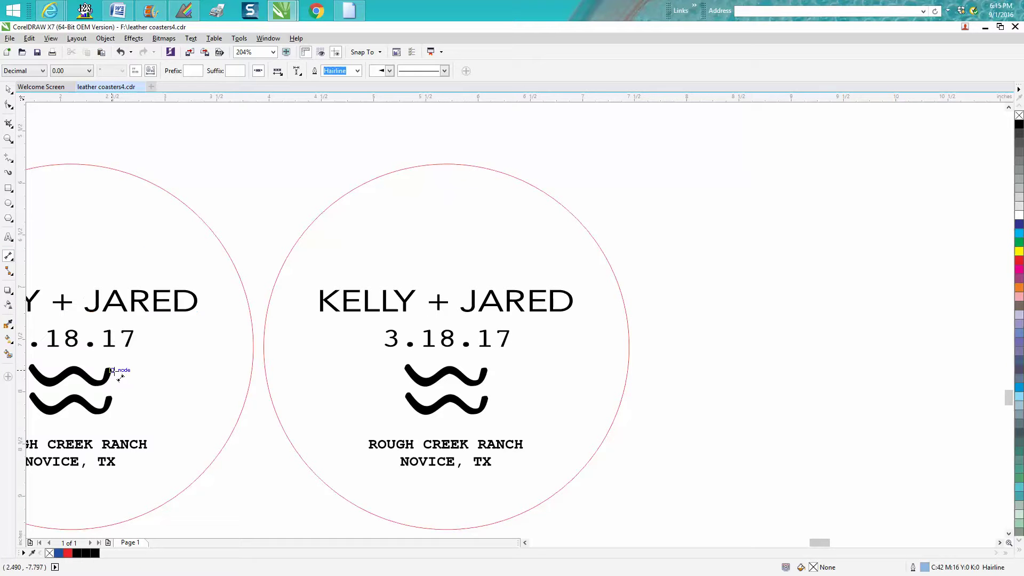
left_click_drag(110, 370, 403, 368)
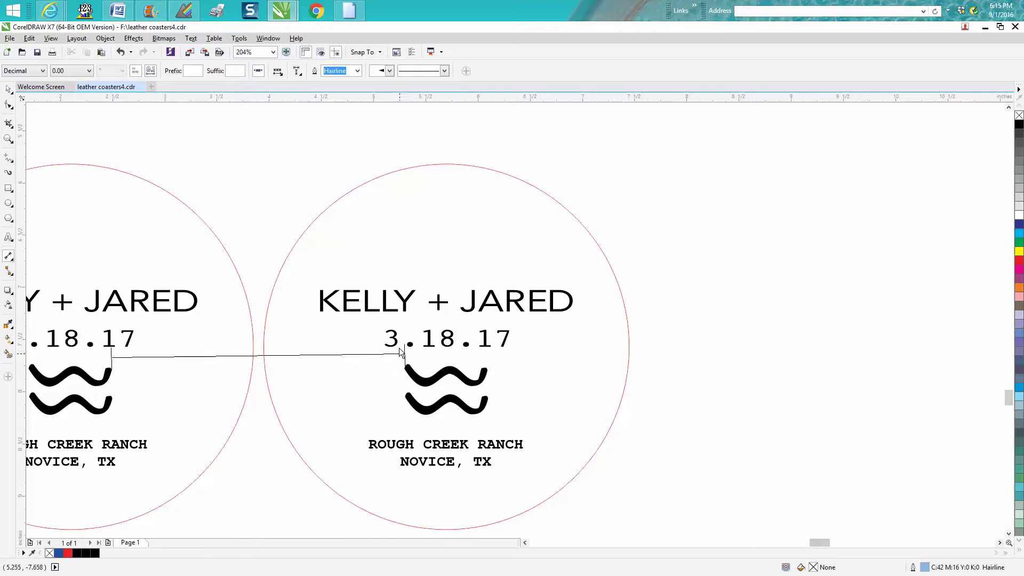
left_click(400, 356)
Zoom into the gap between two lower coasters and add a 3.21" parallel dimension
scroll(401, 356, "down", 4)
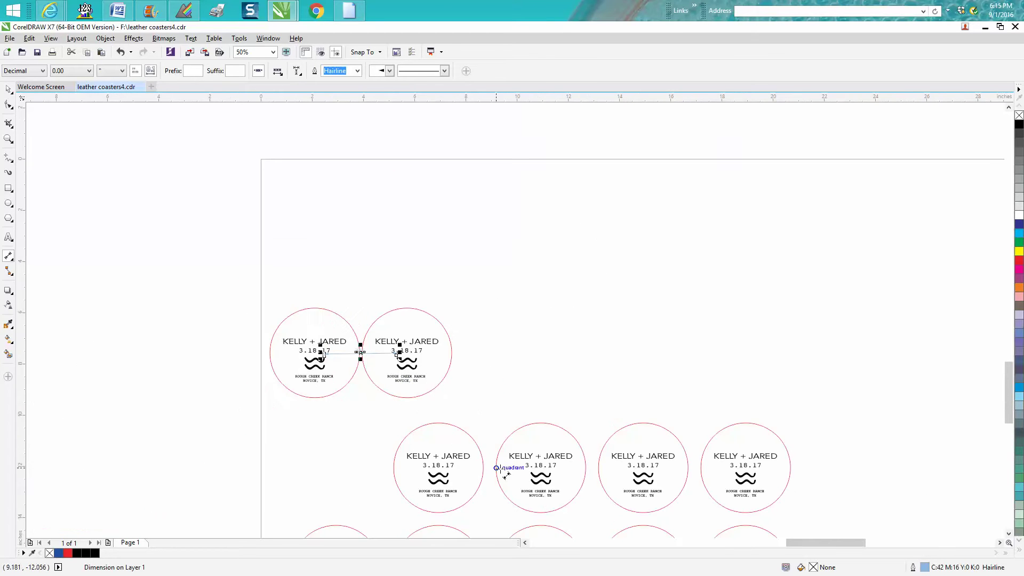
left_click(8, 138)
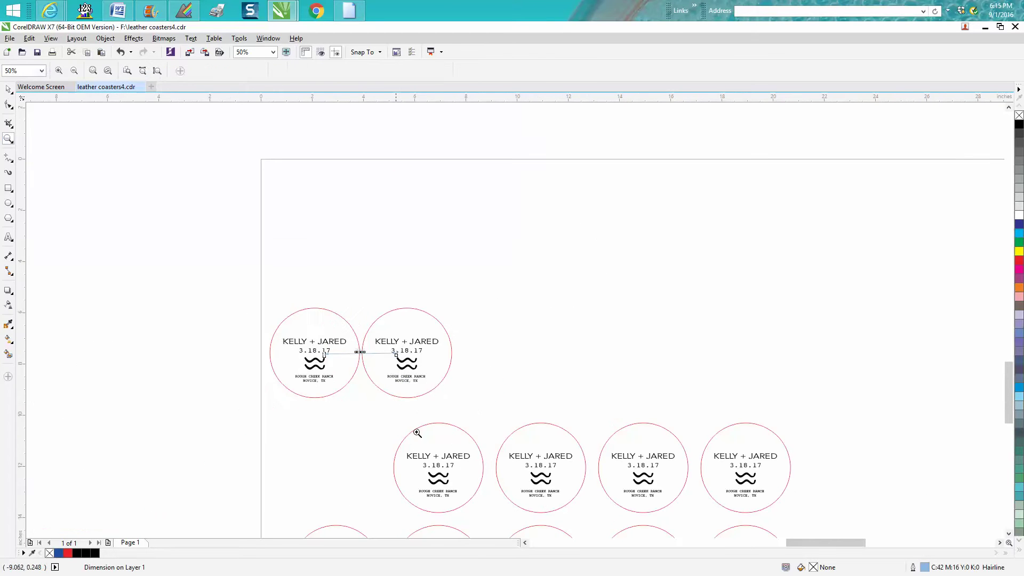
left_click_drag(454, 453, 570, 503)
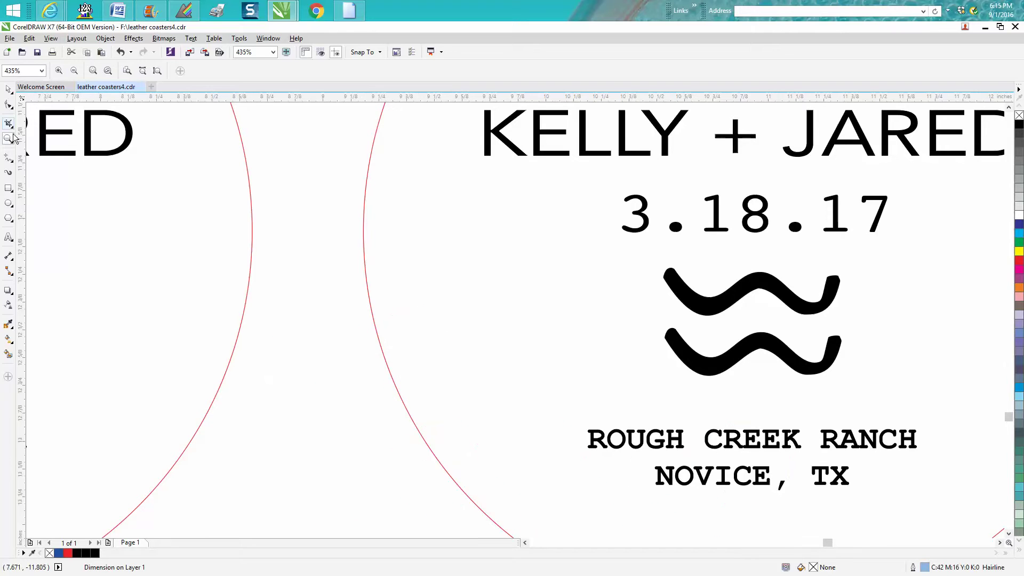
left_click(12, 259)
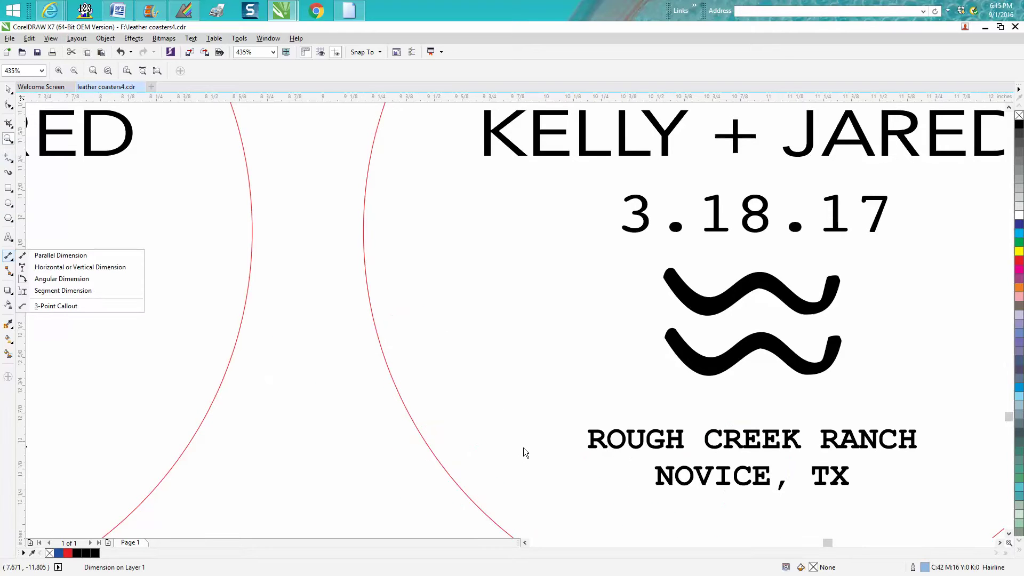
left_click(424, 435)
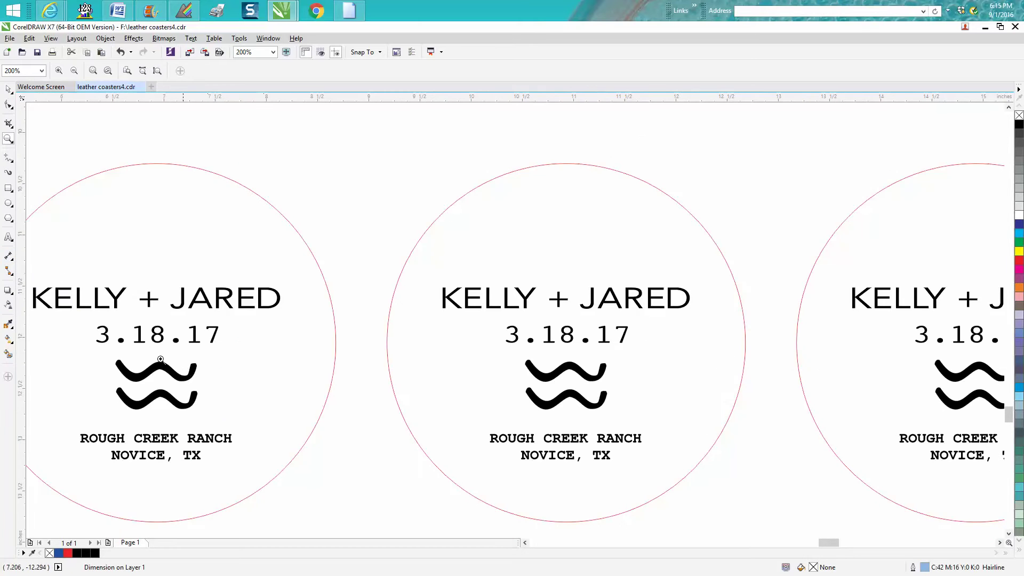
left_click_drag(84, 292, 633, 484)
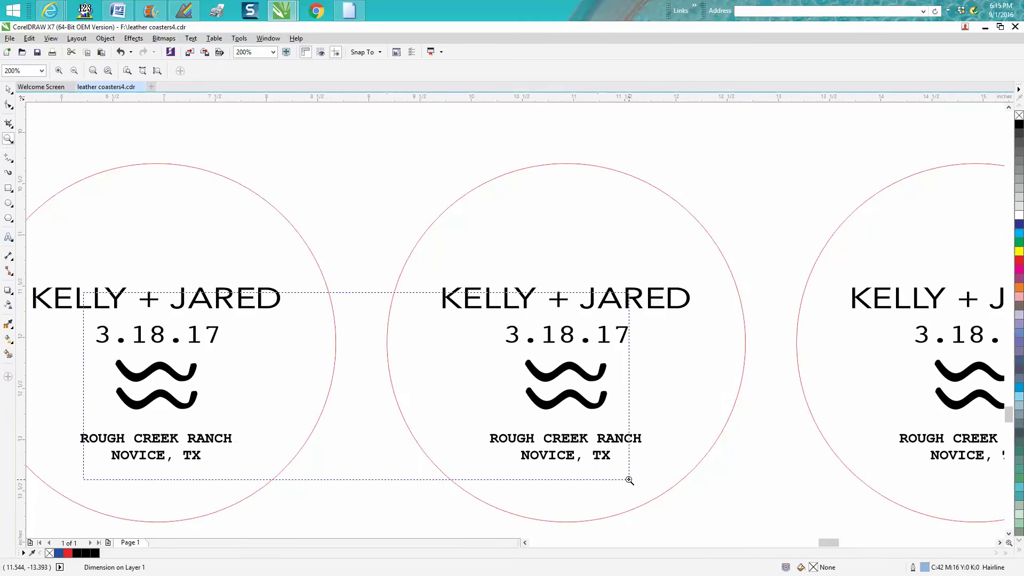
left_click(9, 256)
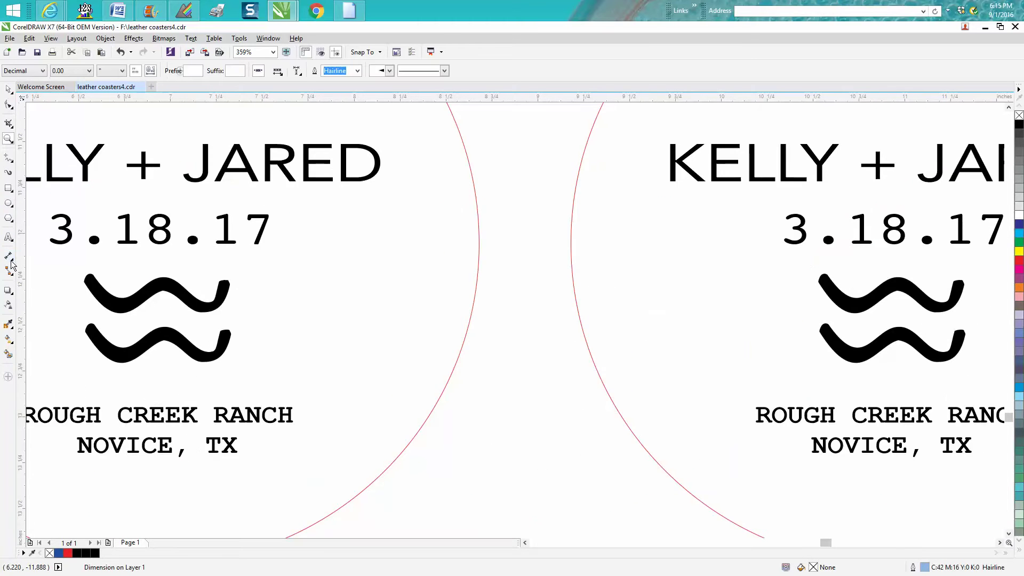
left_click(13, 260)
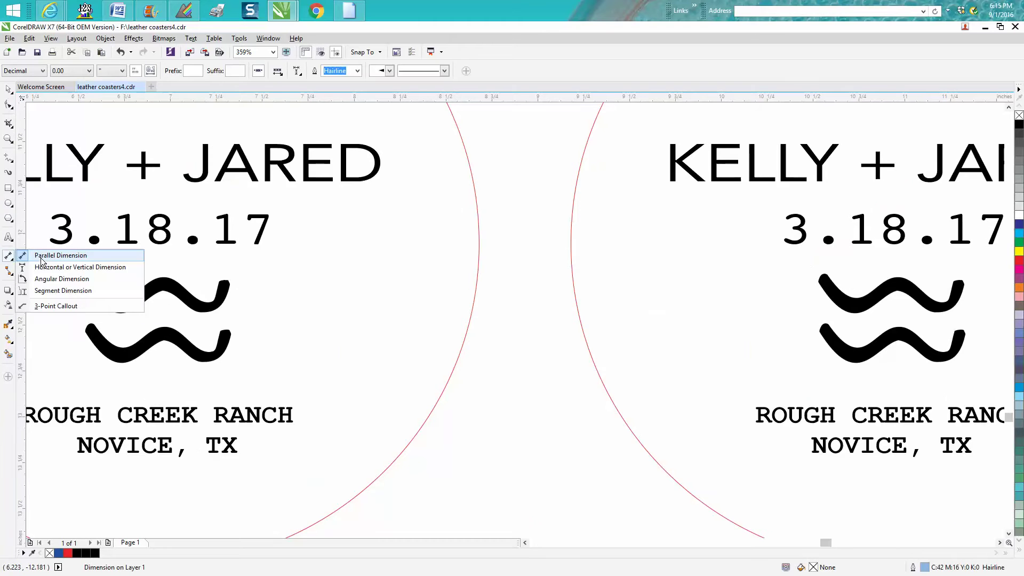
left_click(41, 257)
left_click_drag(230, 284, 818, 282)
left_click(814, 270)
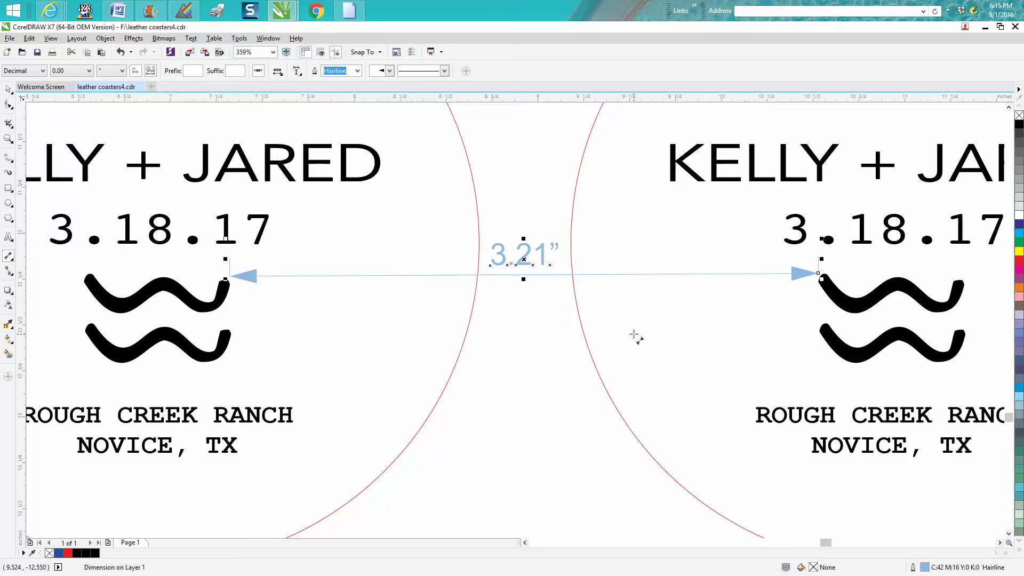
Zoom in on the top pair of coasters and select the top-left coaster's group
scroll(635, 336, "down", 5)
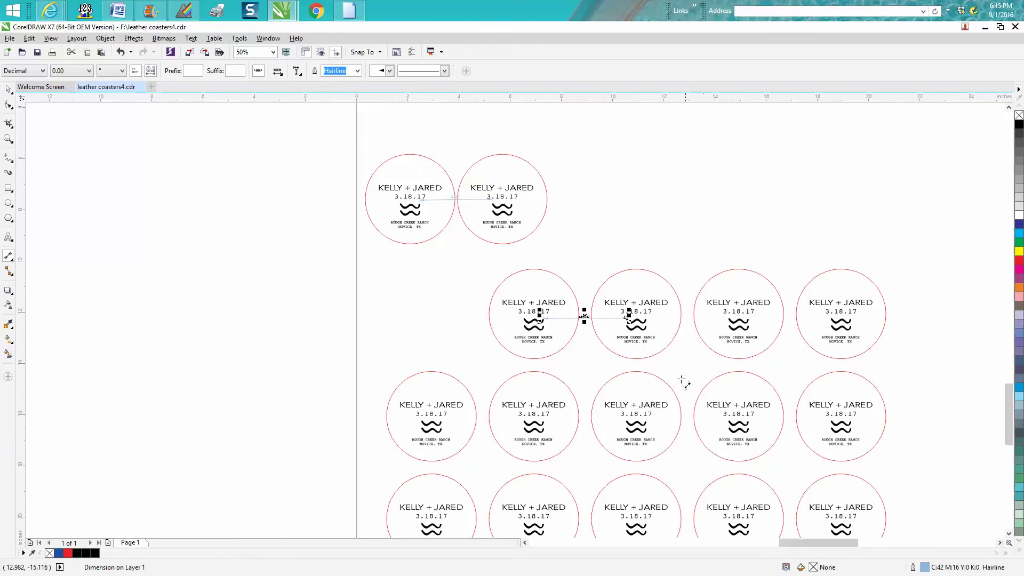
left_click(456, 200)
left_click(8, 139)
left_click_drag(360, 144, 646, 322)
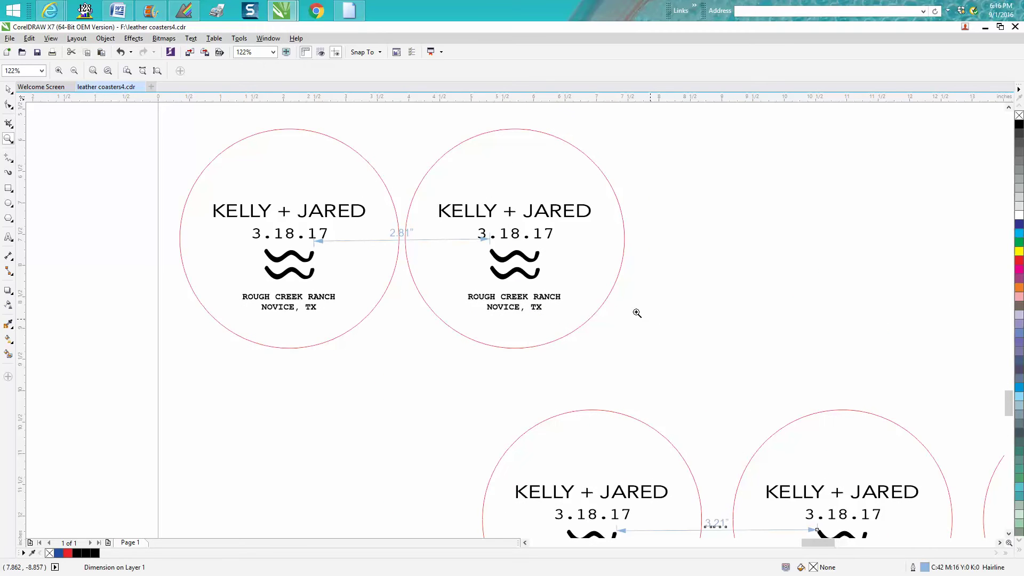
left_click(9, 89)
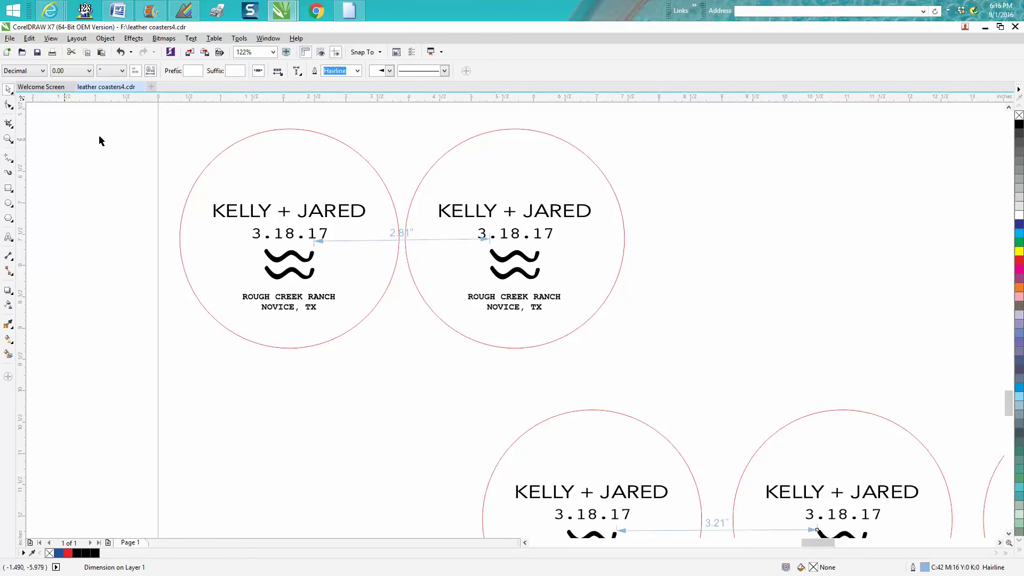
left_click(242, 139)
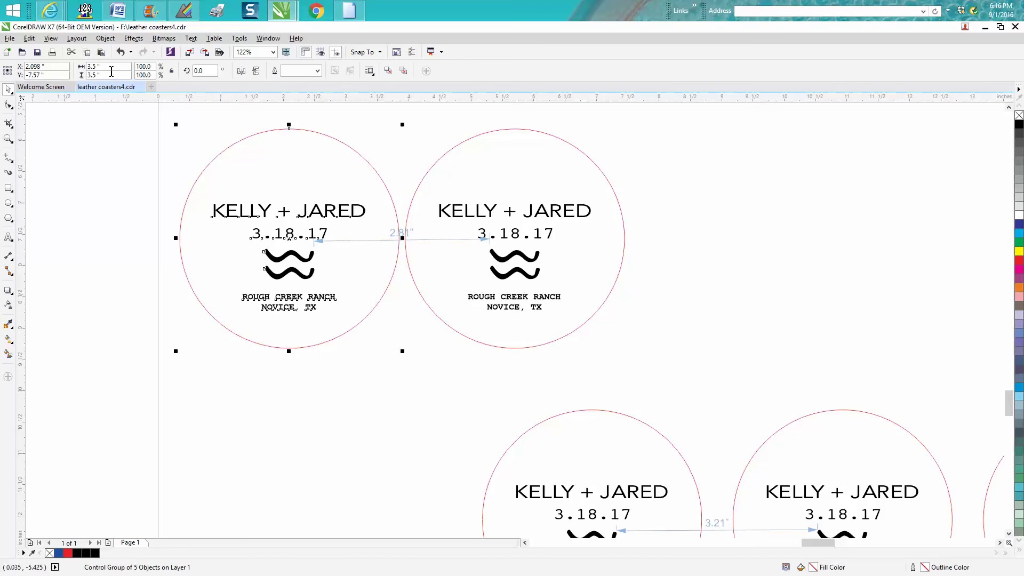
Zoom out past the page and zoom in on the engraved KELLY + JARED coaster photo
scroll(516, 228, "down", 5)
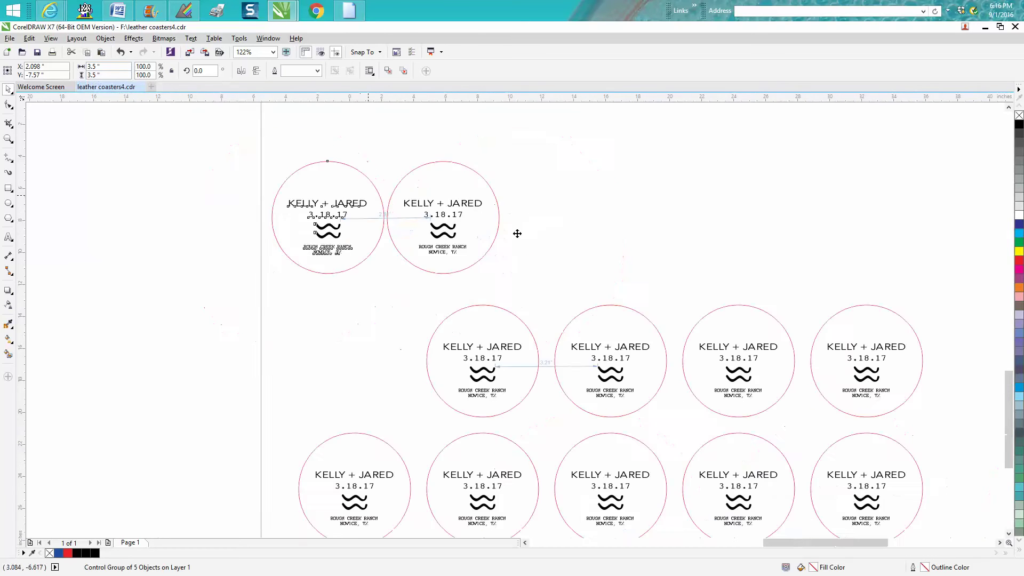
scroll(581, 281, "down", 3)
scroll(592, 235, "down", 3)
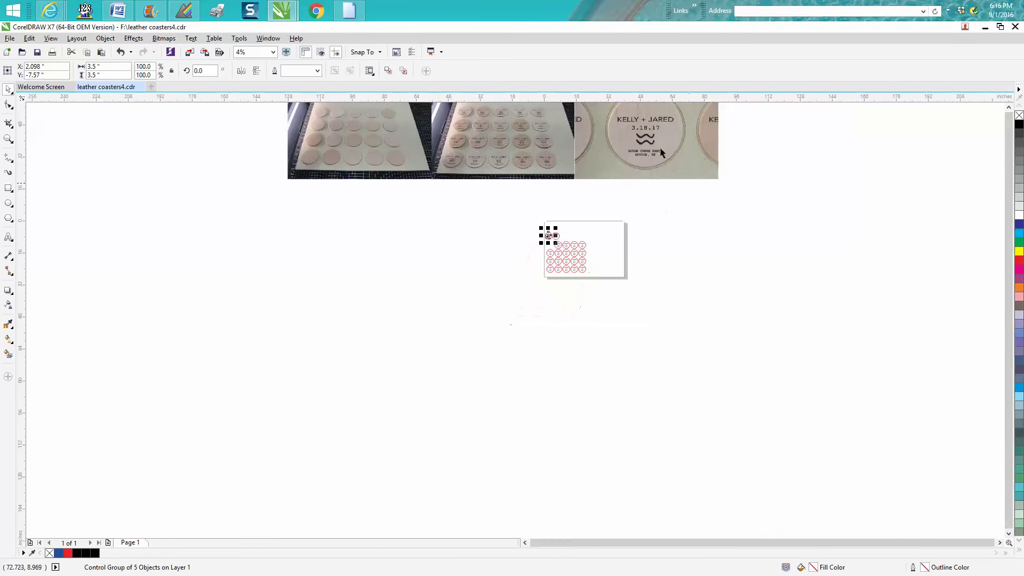
left_click(8, 138)
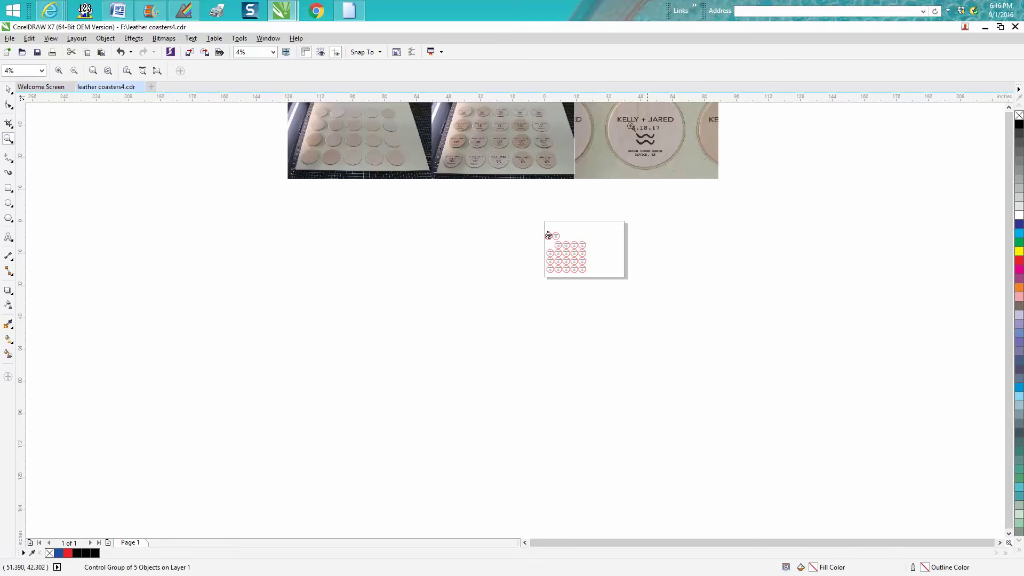
left_click_drag(608, 119, 718, 185)
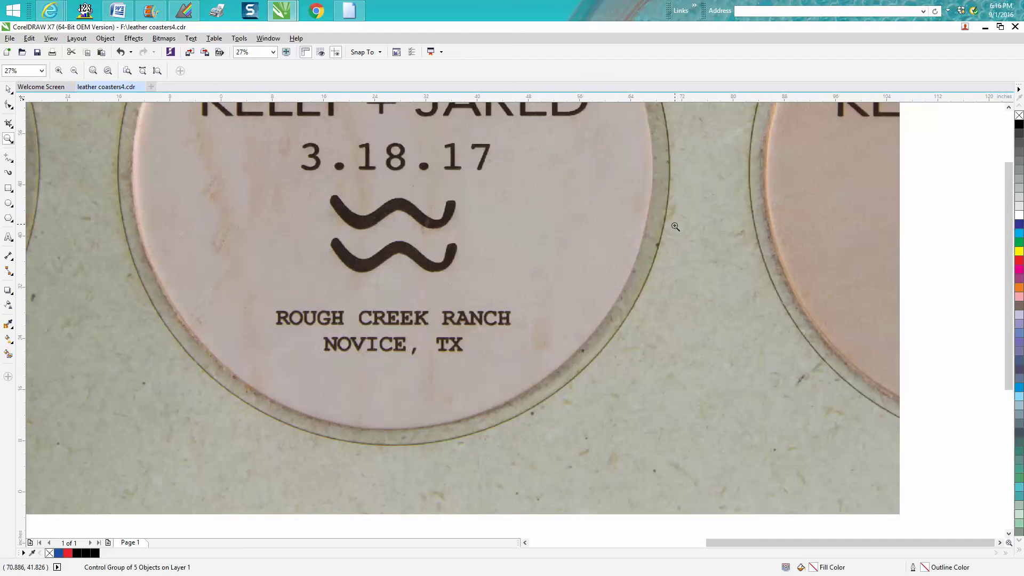
scroll(674, 224, "down", 2)
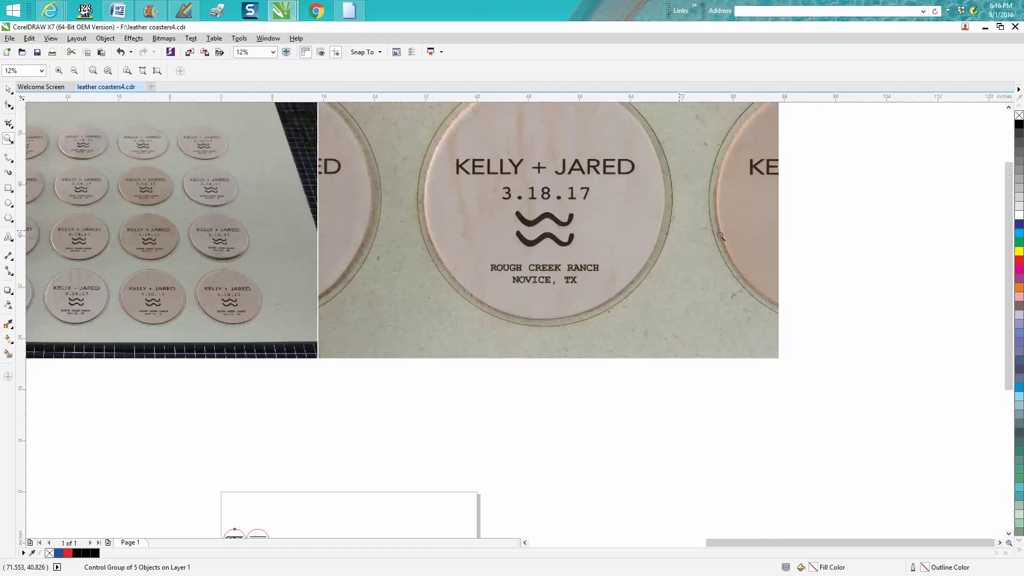
left_click_drag(1008, 321, 997, 282)
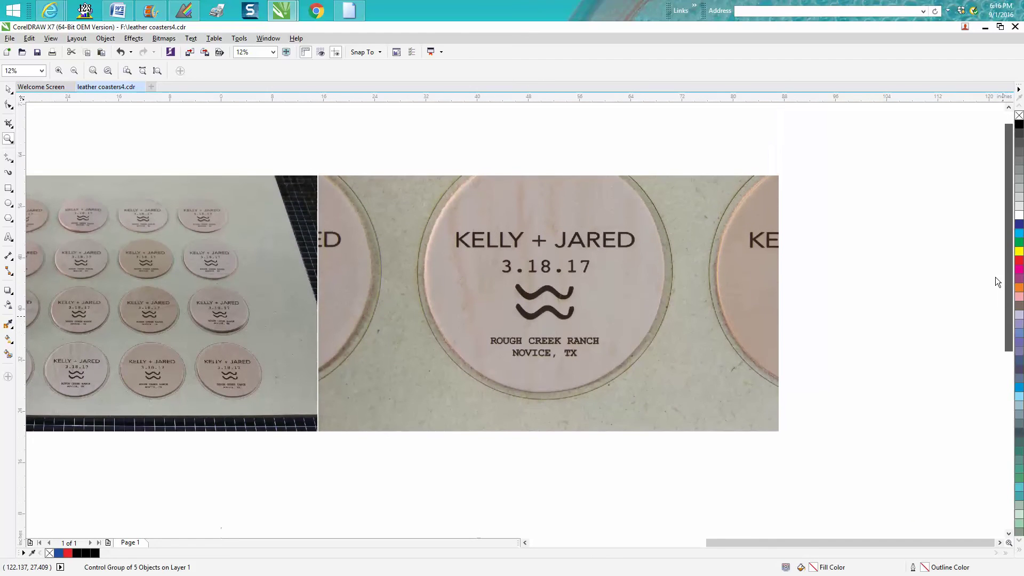